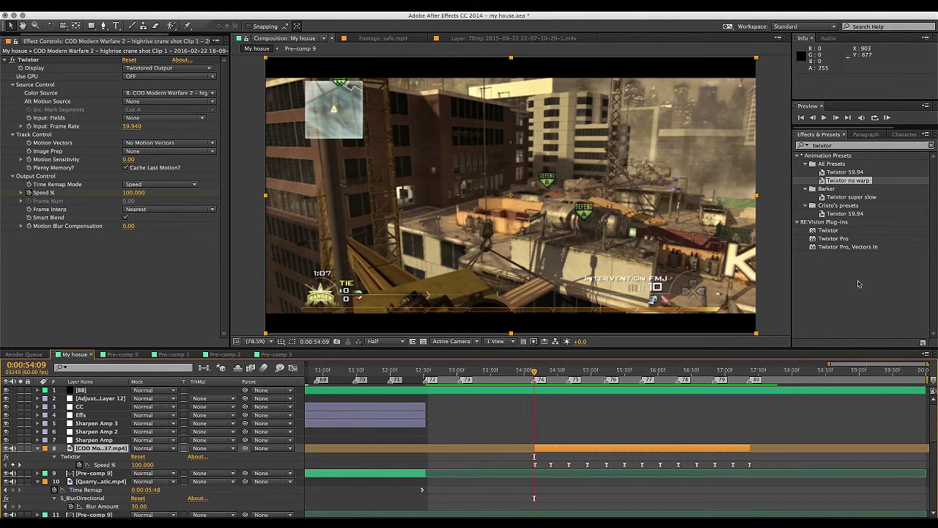
Clear 'twixtor' from the Effects & Presets search so every effect category is listed again
left_click(859, 286)
left_click(933, 147)
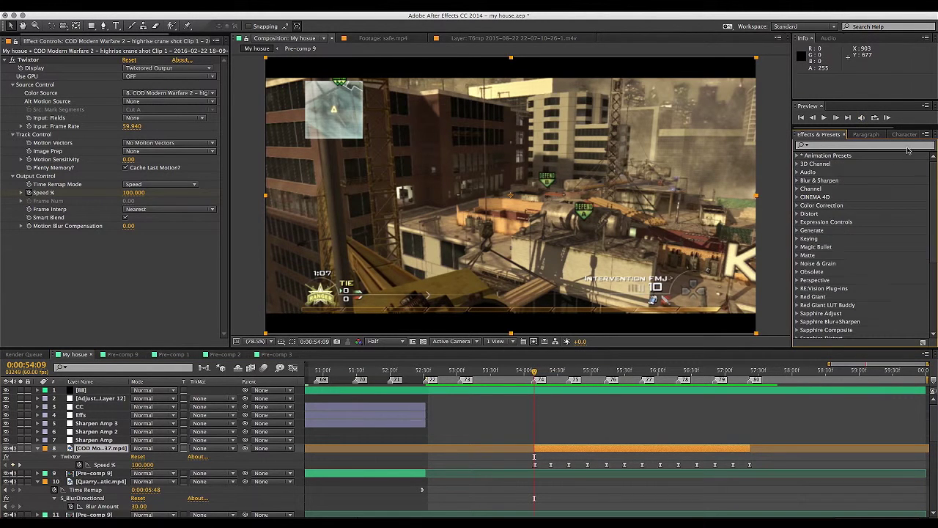
left_click(868, 145)
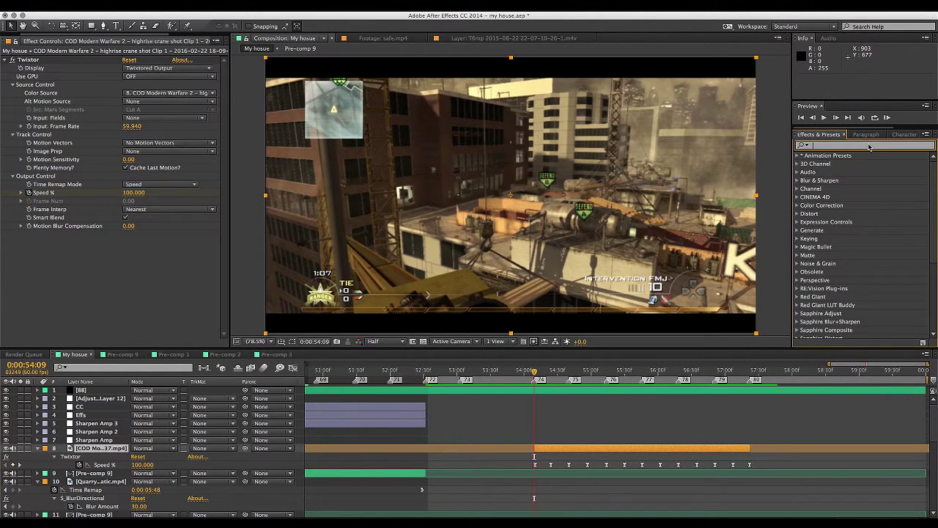
Select layer 8, zoom the timeline in around the clip, and RAM-preview its playback
left_click(580, 449)
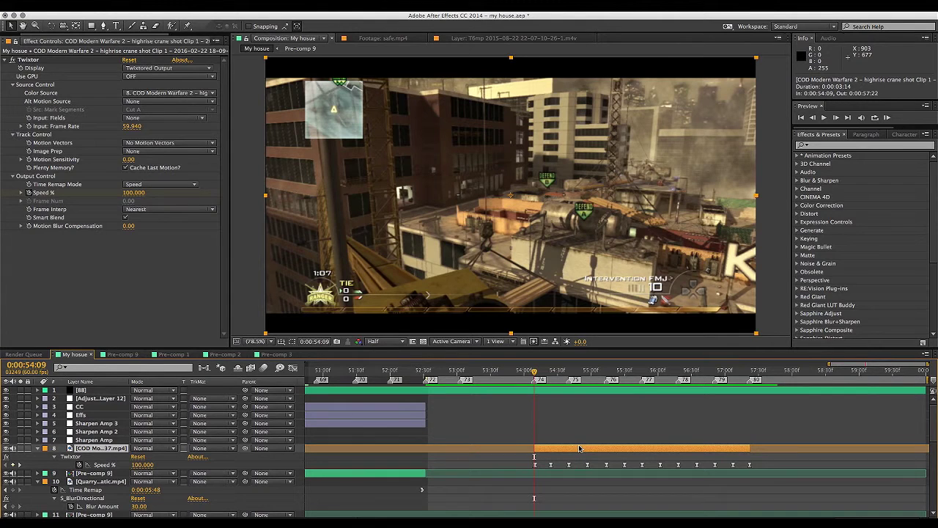
left_click_drag(829, 365, 844, 367)
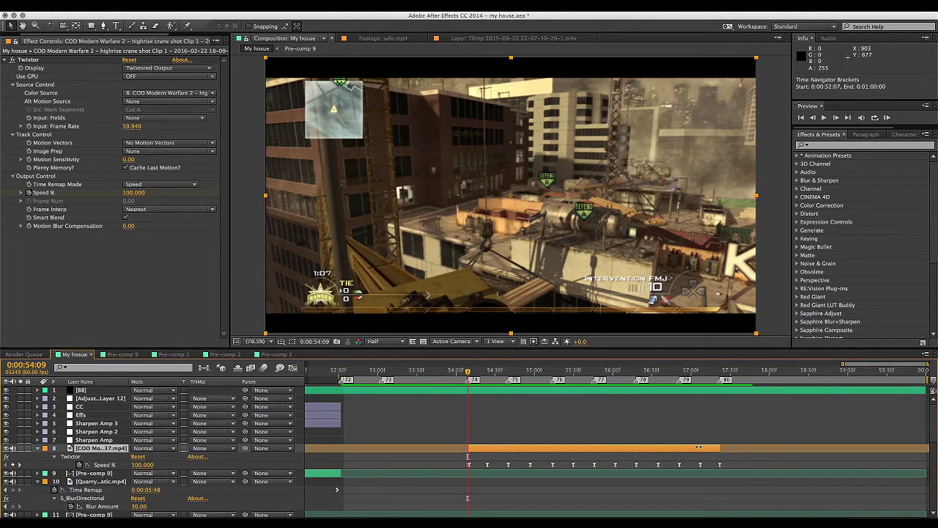
left_click(888, 118)
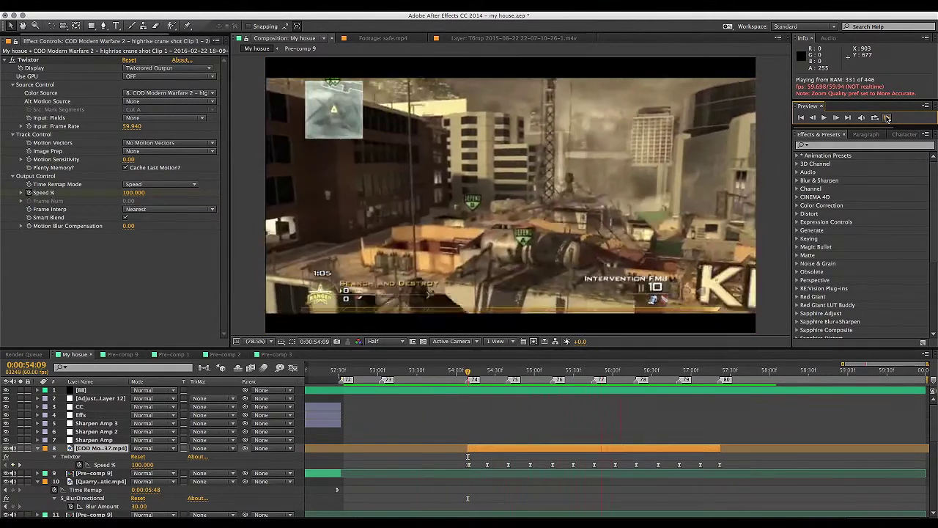
left_click(887, 117)
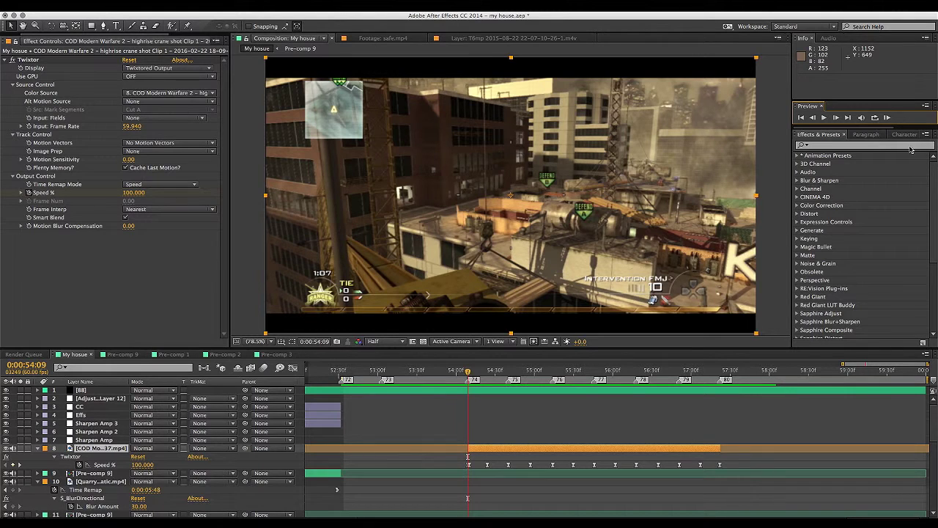
Search Effects & Presets for 'transform' and apply Transform to the Modern Warfare 2 clip
left_click(855, 145)
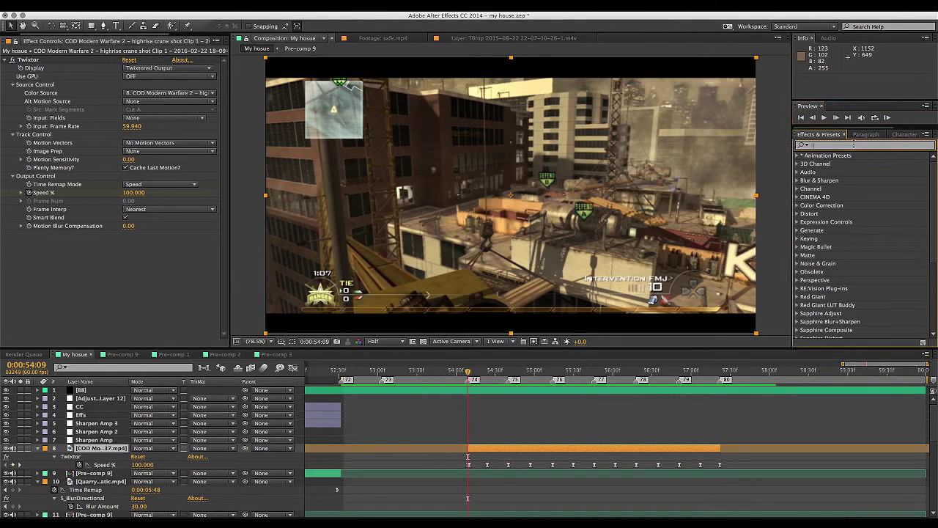
type("tr")
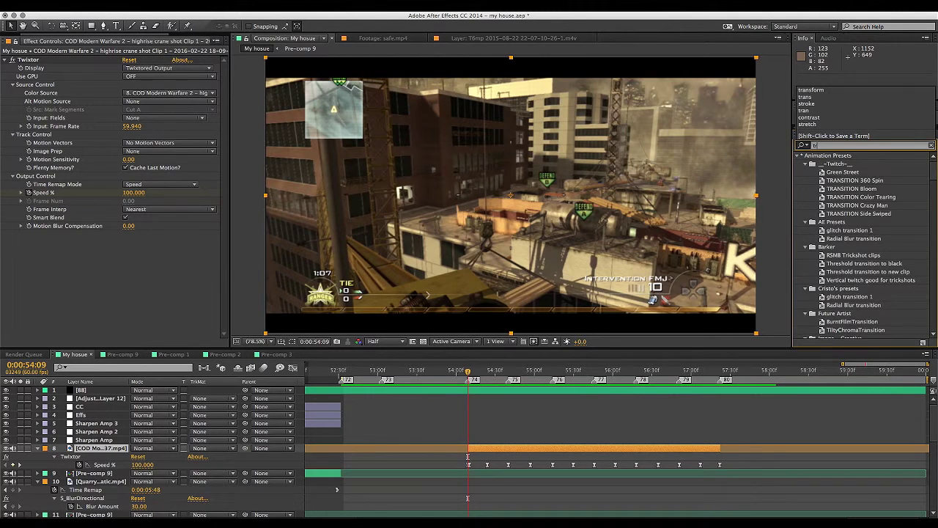
type("anf")
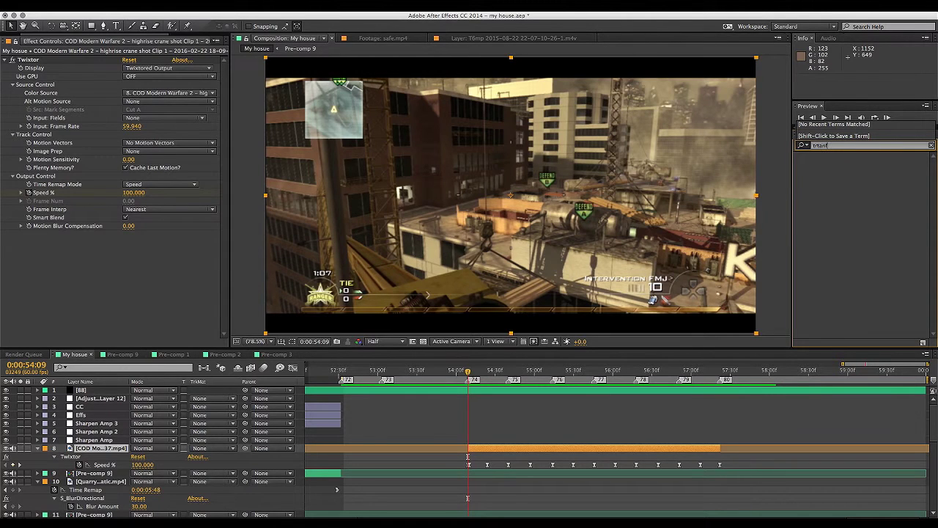
key("BackSpace")
key("BackSpace")
key("BackSpace")
type("ans")
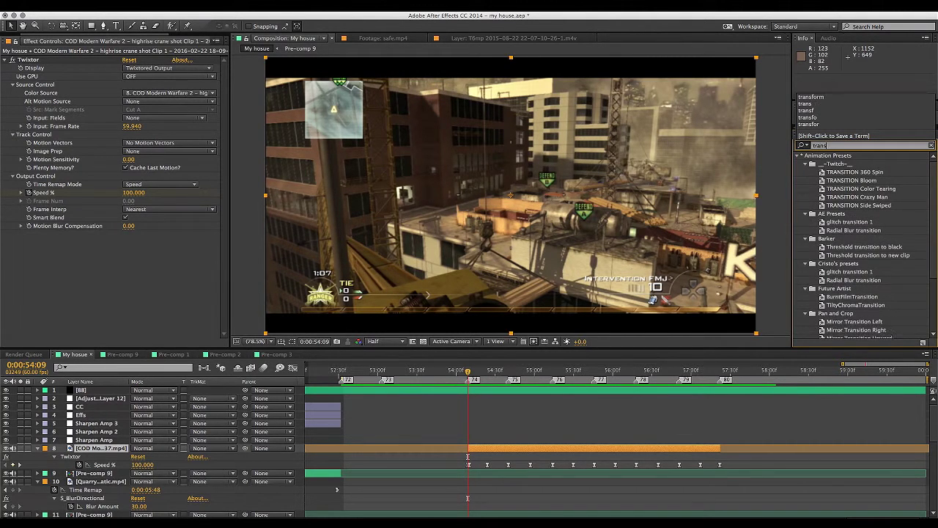
type("form")
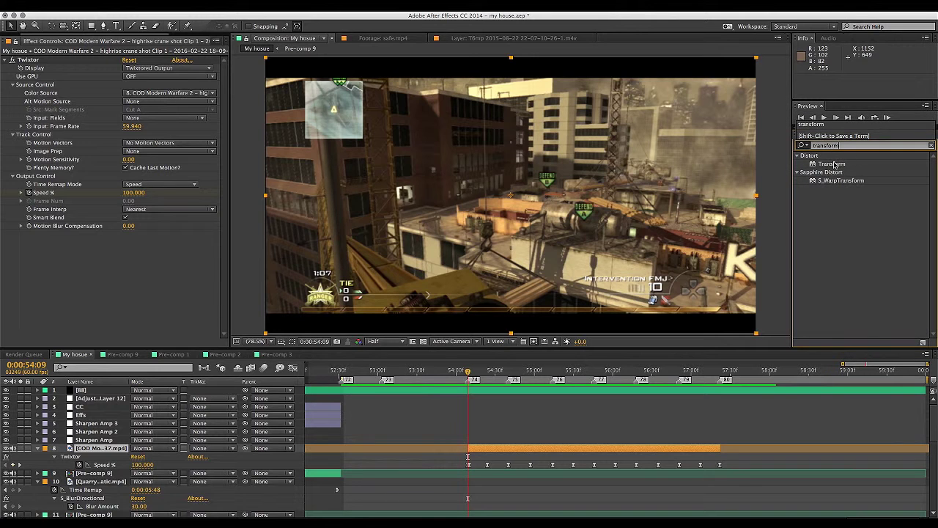
left_click_drag(834, 164, 553, 452)
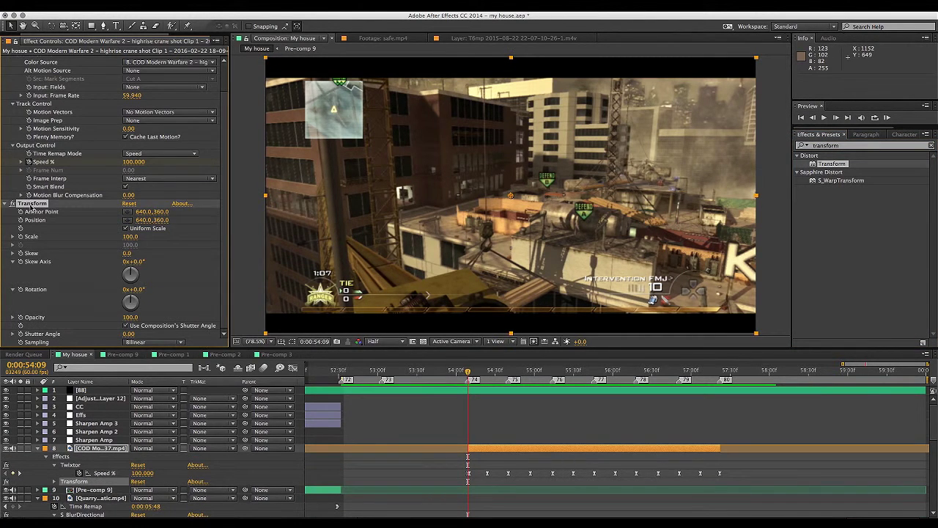
Move the Transform effect below Twixtor and scrub its Scale to 111
left_click_drag(32, 207, 37, 58)
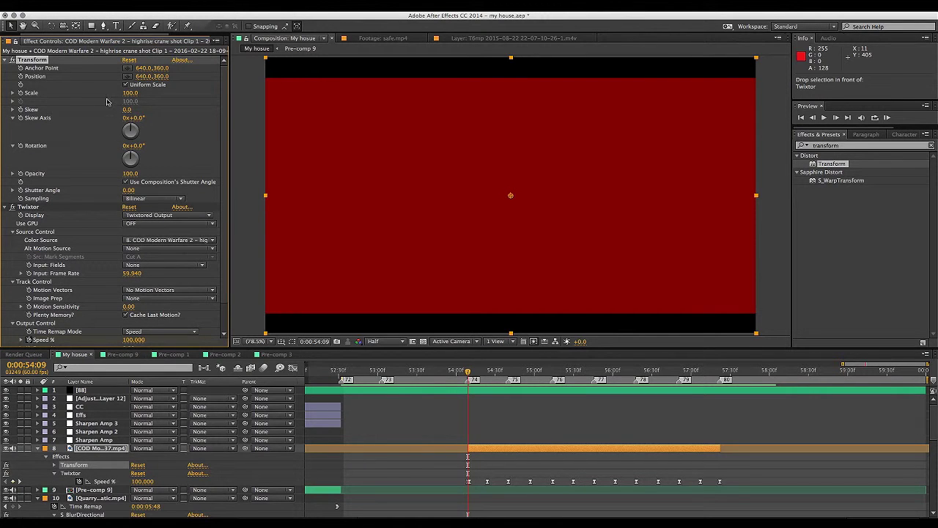
left_click_drag(27, 60, 35, 343)
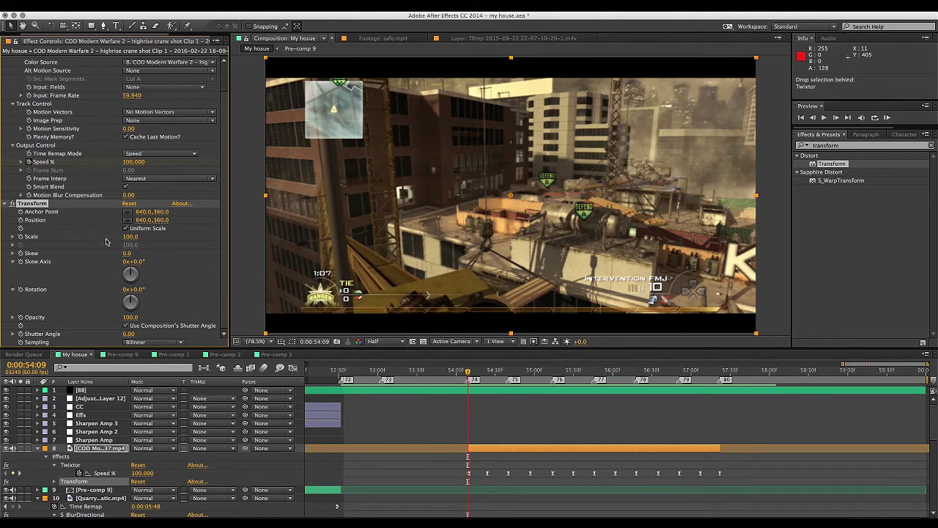
left_click_drag(132, 239, 139, 239)
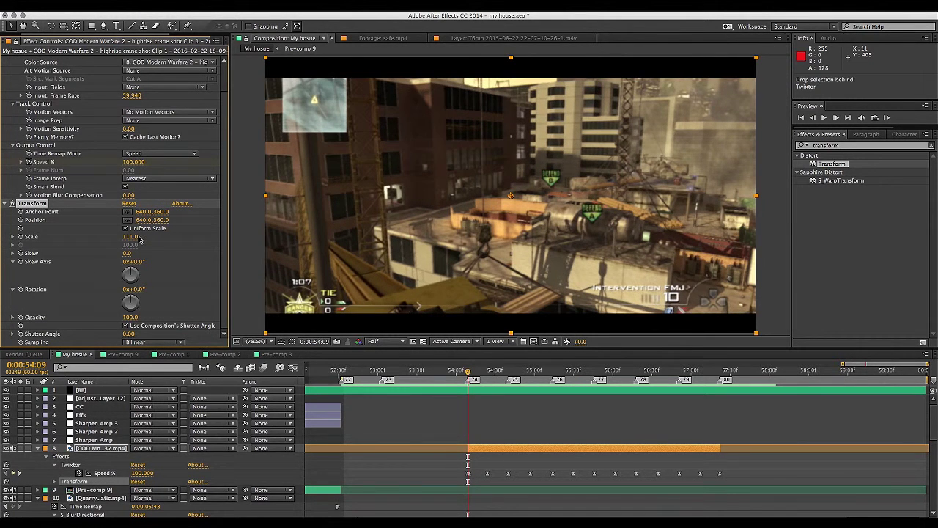
Set the Transform Scale to 104 at 0:00:54:09
left_click(132, 237)
type("100")
key("Return")
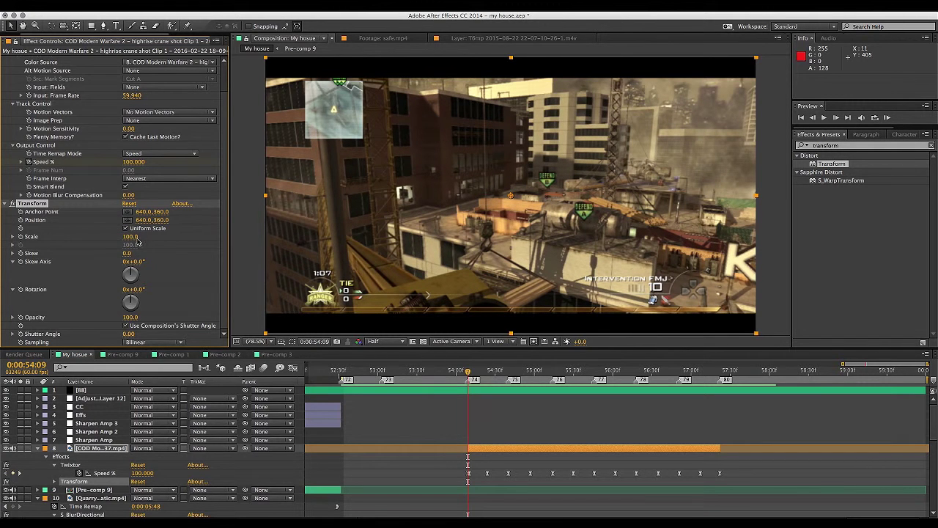
left_click_drag(133, 242, 138, 242)
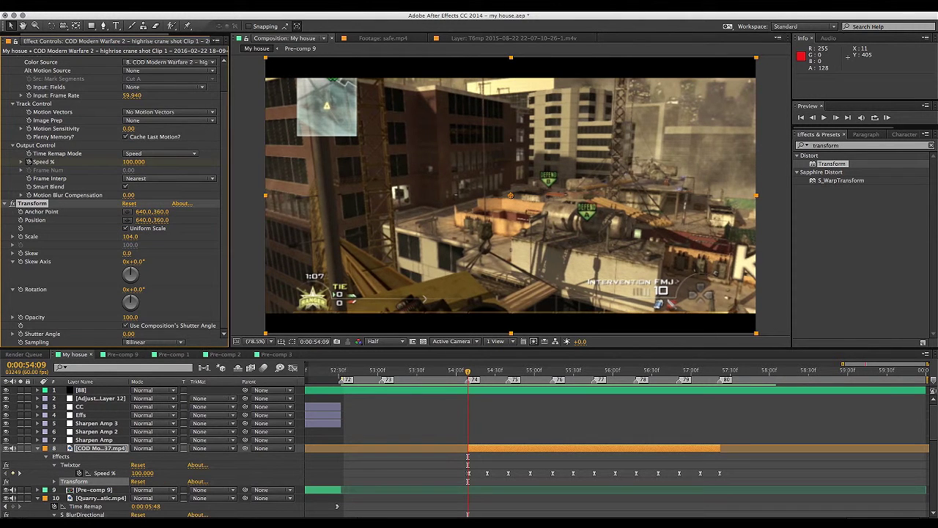
left_click(132, 237)
type("100")
key("Return")
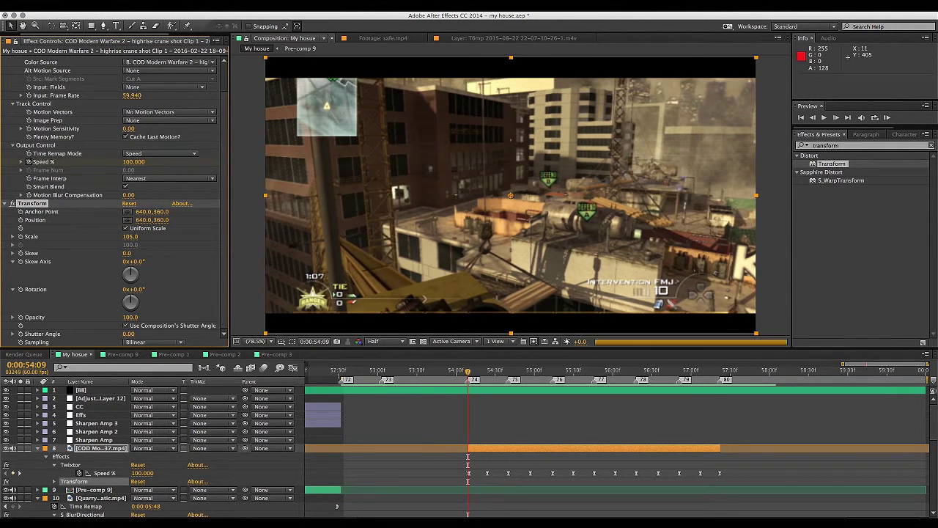
left_click_drag(133, 236, 134, 238)
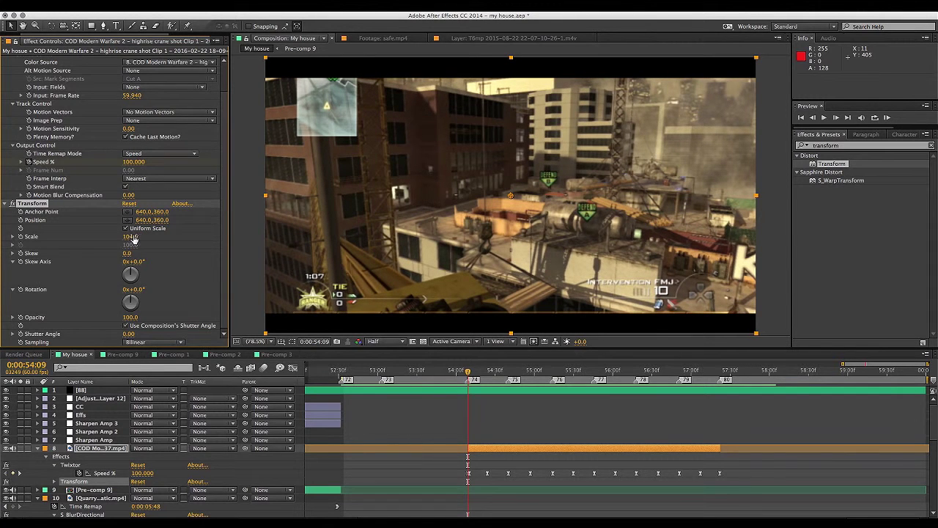
Advance six frames to 0:00:54:15 and set Scale to 111 there
left_click(836, 118)
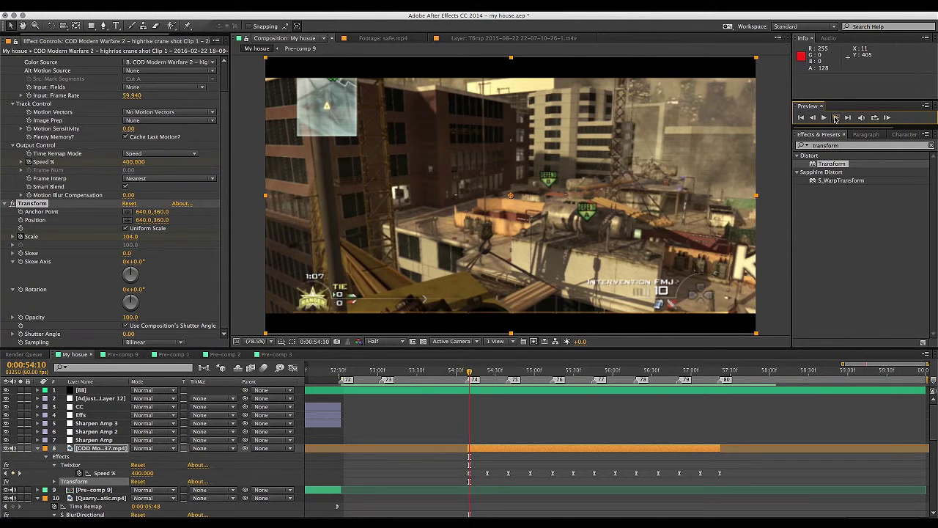
left_click(835, 118)
left_click(836, 118)
left_click(836, 118)
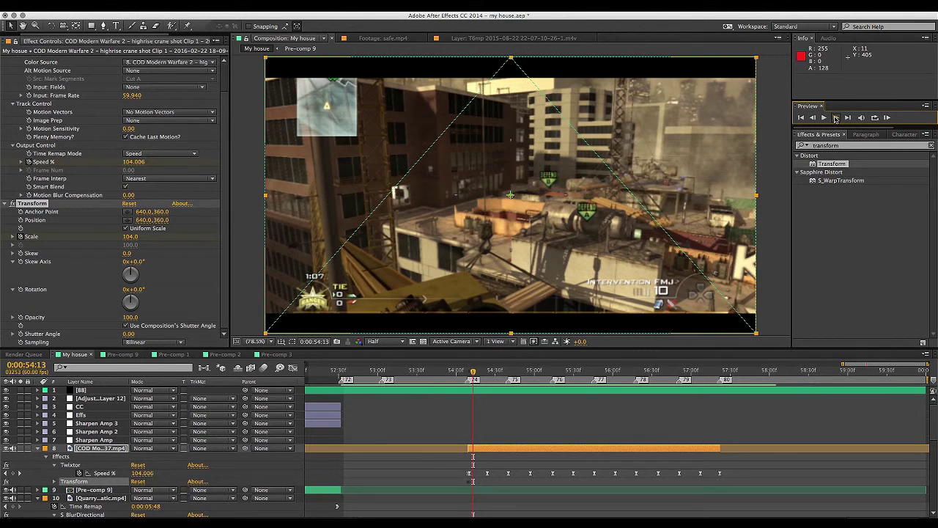
left_click(835, 118)
left_click(836, 118)
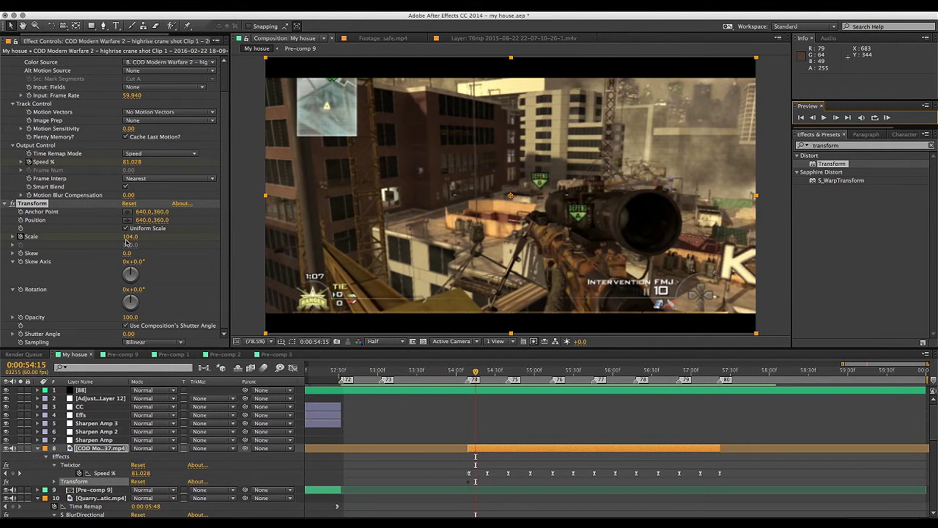
left_click(131, 237)
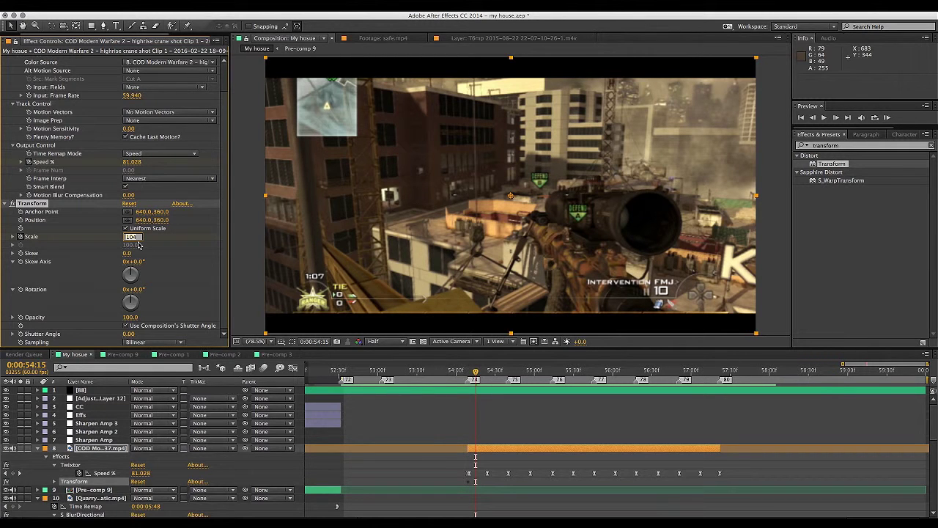
type("111")
key("Return")
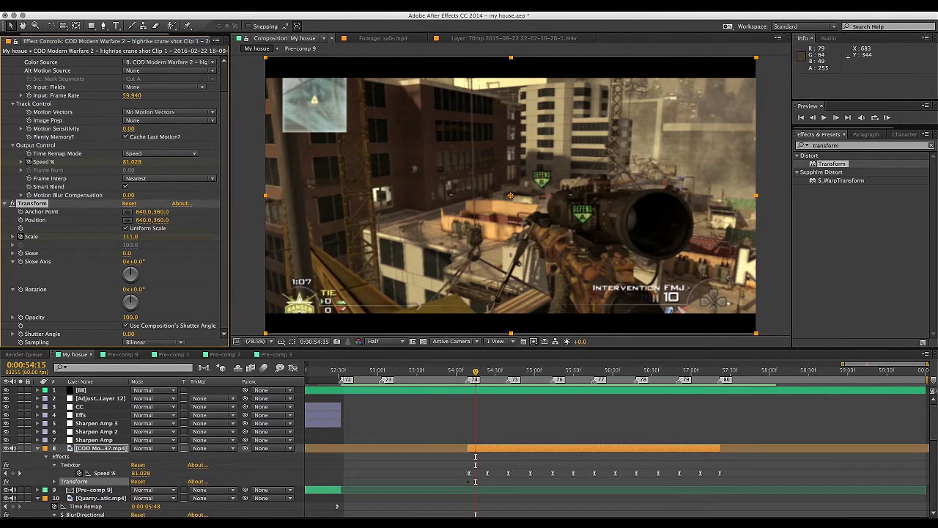
Fix a mistyped Scale entry so the keyframe at 0:00:54:15 reads 111
left_click(135, 243)
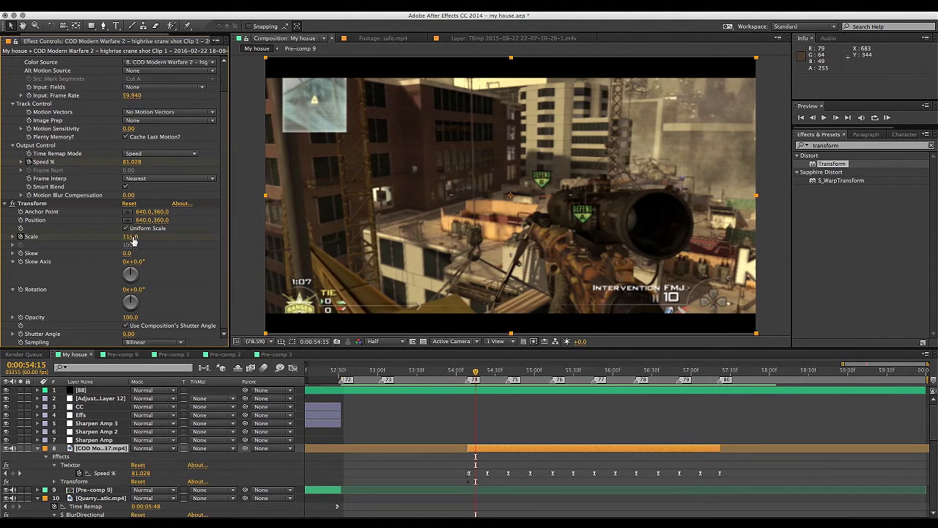
left_click(131, 237)
type("112")
key("Return")
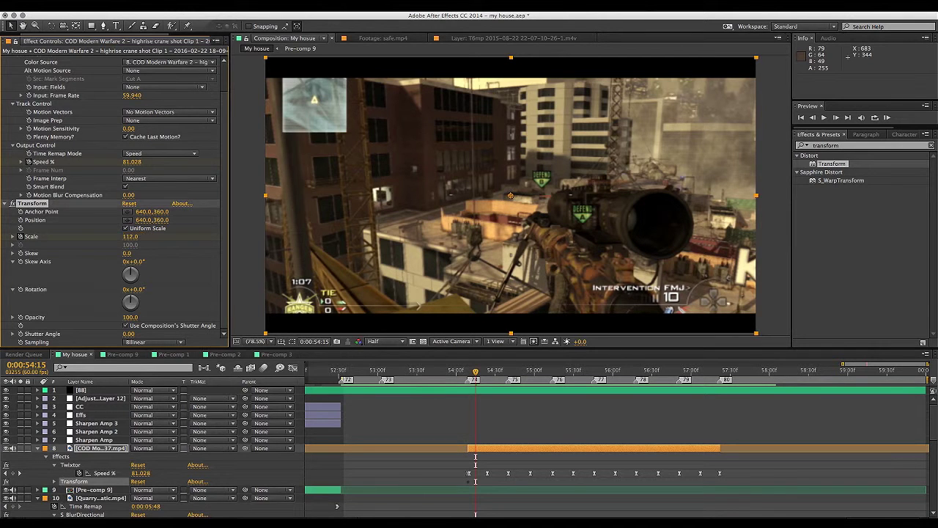
left_click(132, 236)
type("11")
key("Return")
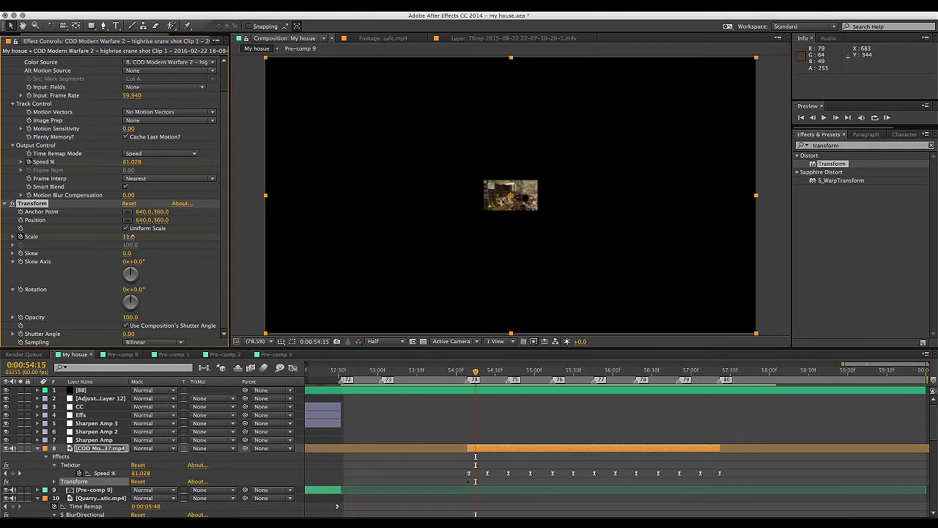
left_click(132, 237)
type("111")
key("Return")
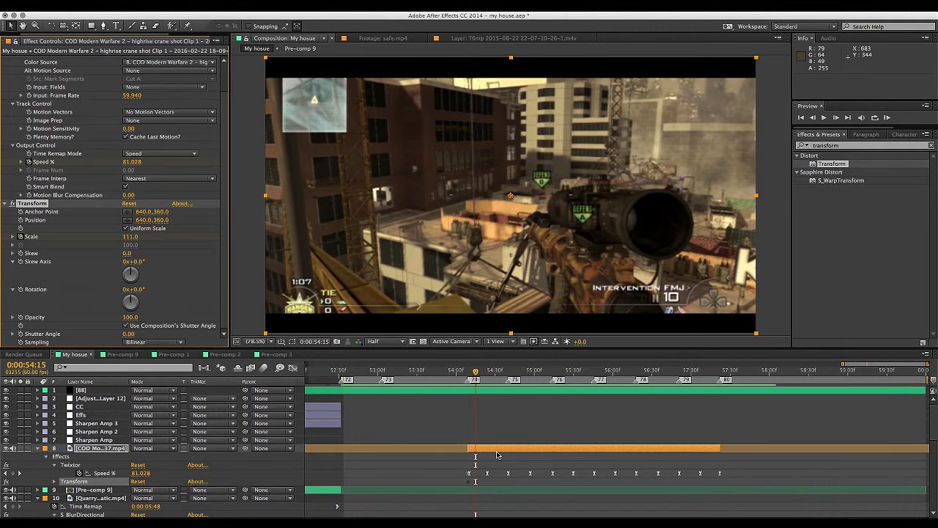
Copy the two Scale pump keyframes and paste them on the beats at 54:40 and 55:14
key("u")
key("u")
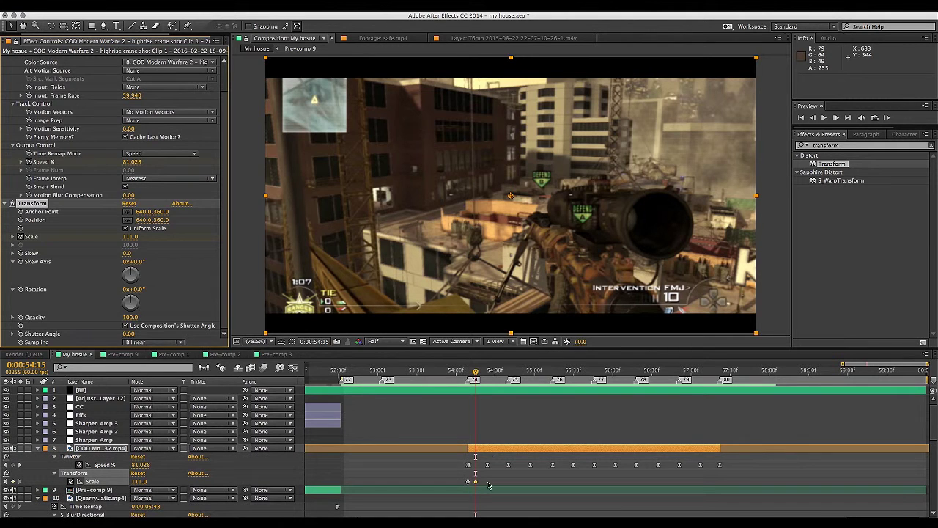
left_click_drag(486, 481, 452, 485)
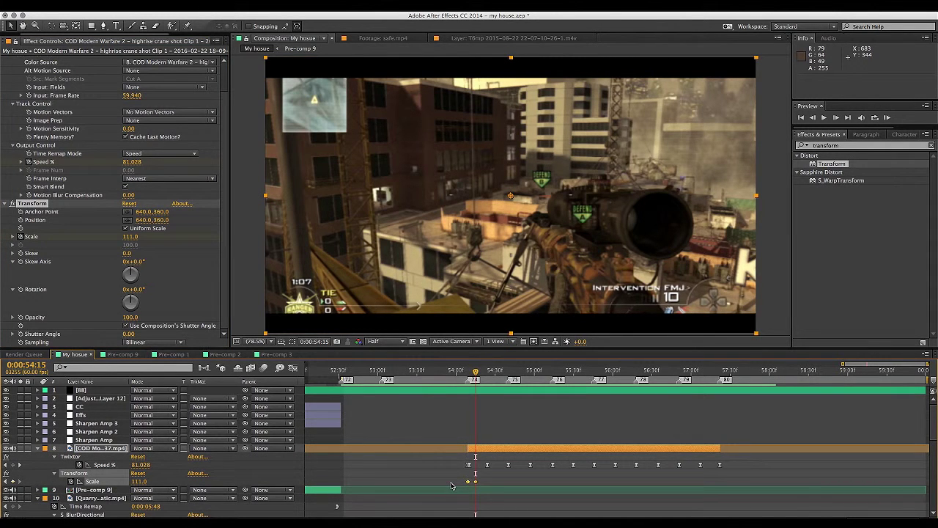
key("ctrl+c")
left_click(509, 373)
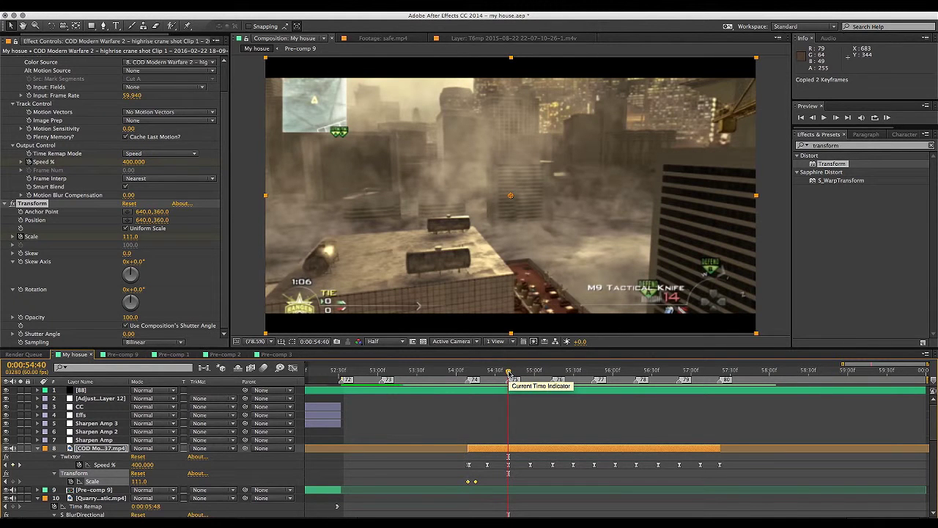
key("ctrl+v")
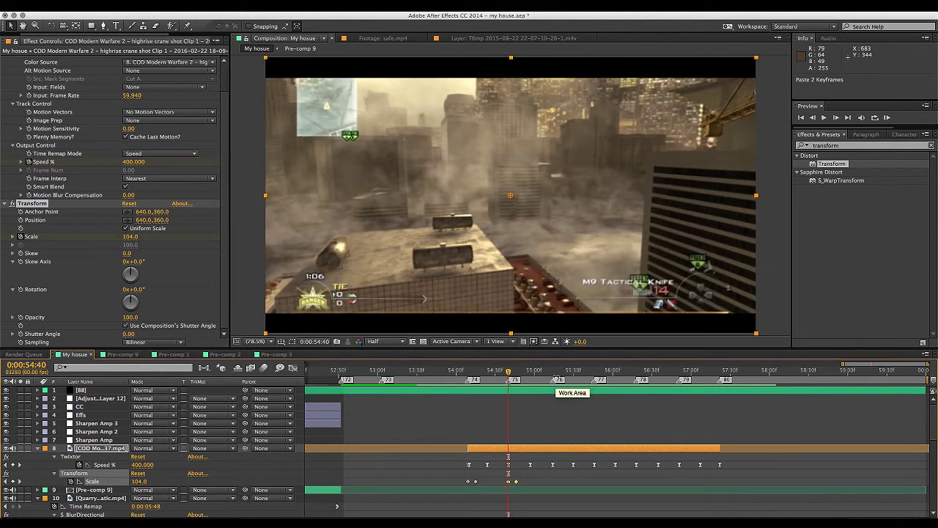
left_click(554, 372)
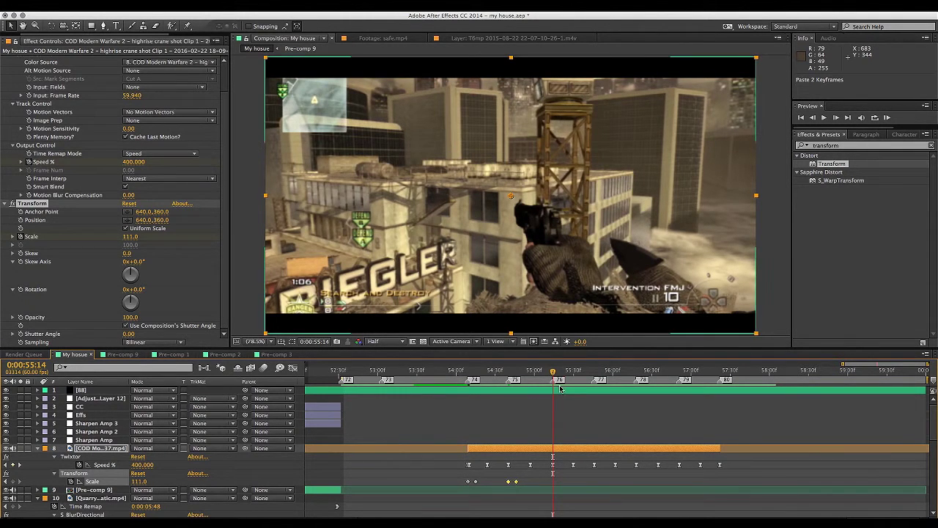
key("ctrl+v")
Paste the Scale pump at beats 56:18, 56:51 and 57:22, then return to 54:09
left_click(594, 372)
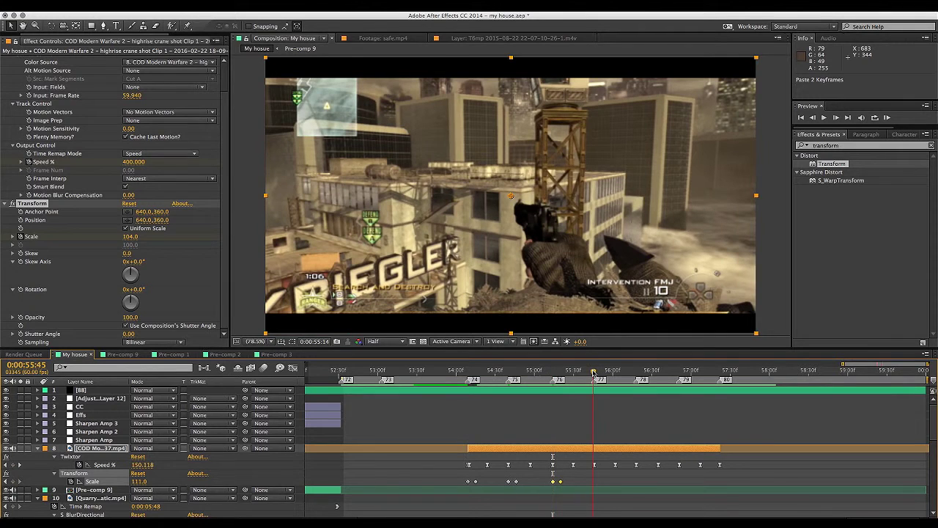
left_click(637, 372)
key("ctrl+v")
left_click(680, 372)
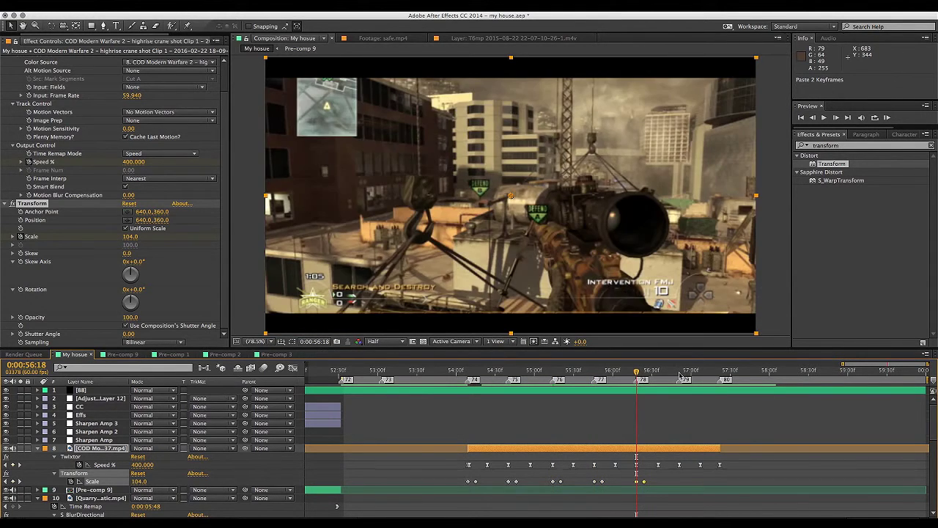
key("ctrl+v")
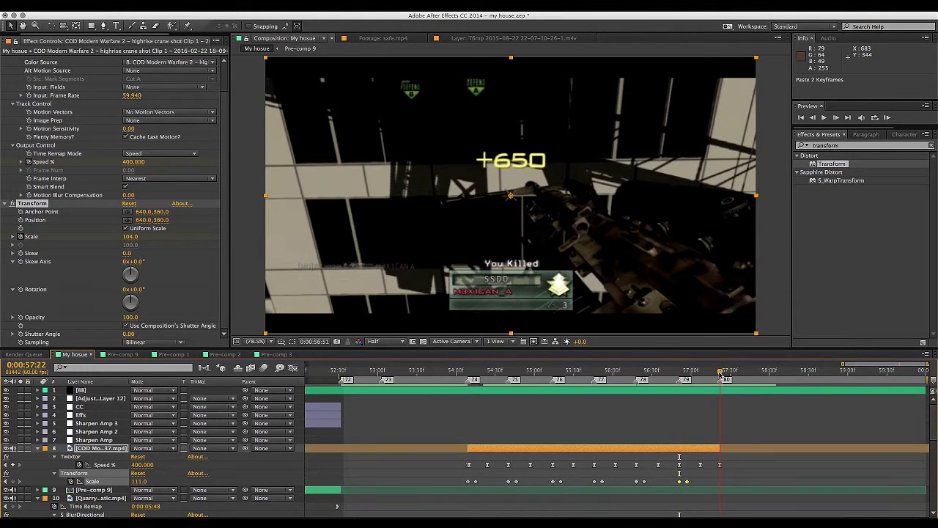
left_click(720, 373)
key("ctrl+v")
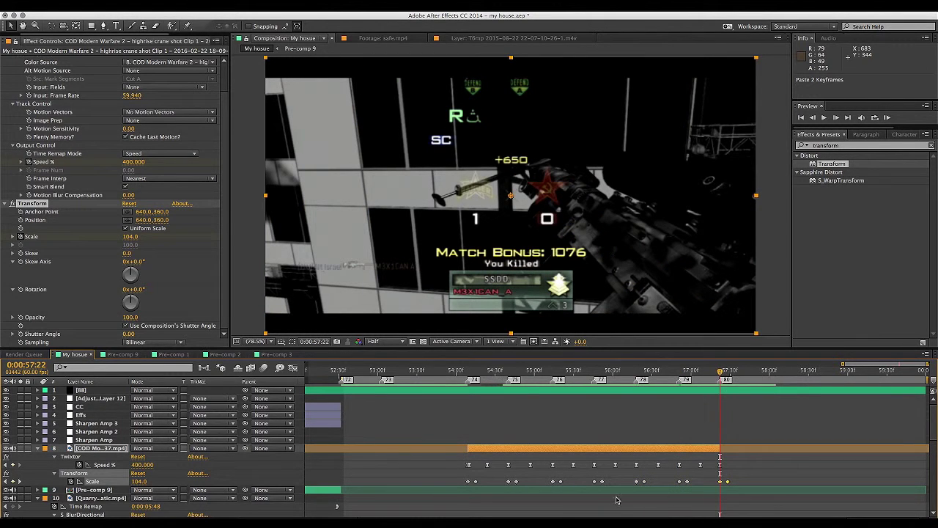
left_click(468, 372)
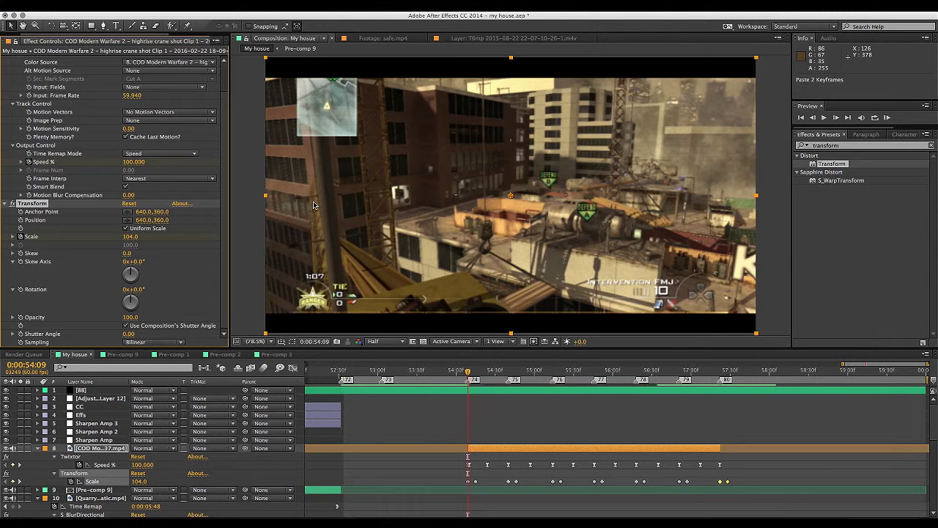
Set Transform Position X to 620 at 54:09 and 660 at 54:40
left_click(129, 233)
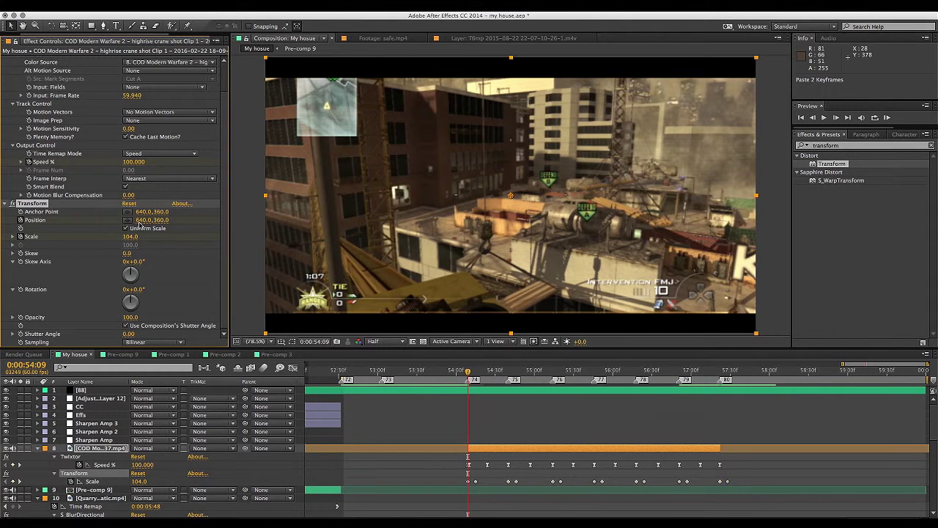
left_click(145, 220)
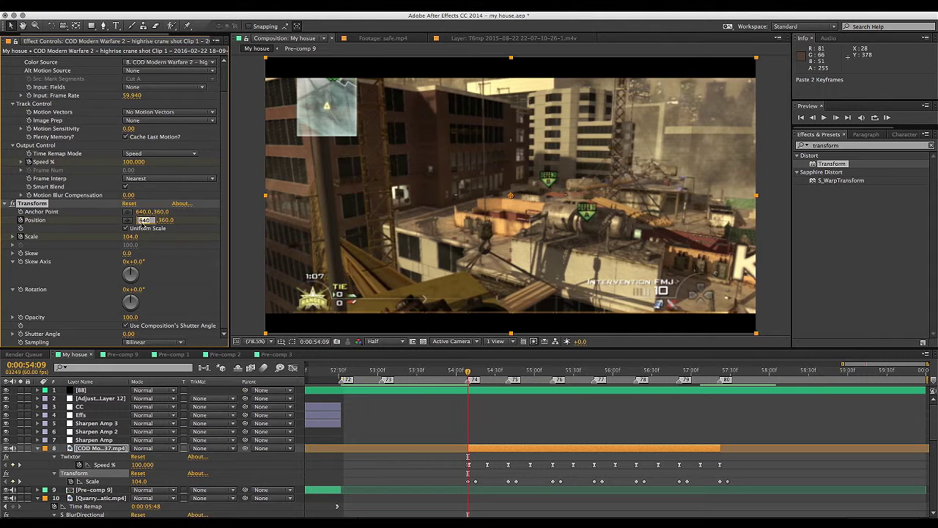
type("620")
key("Return")
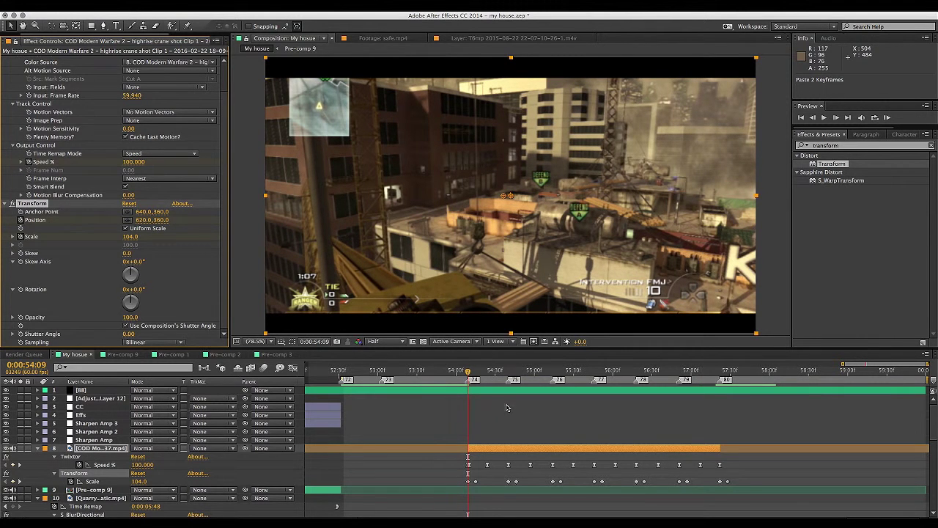
left_click(508, 372)
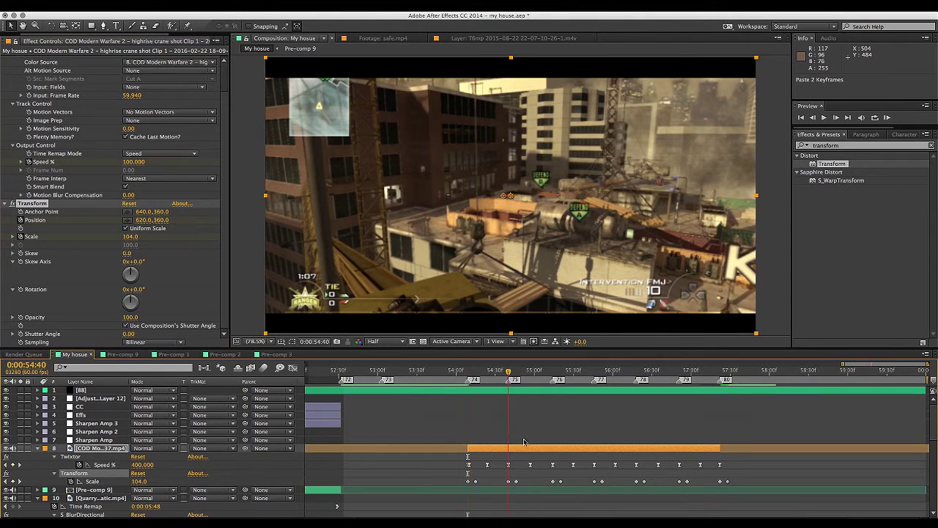
left_click(144, 220)
type("660")
key("Return")
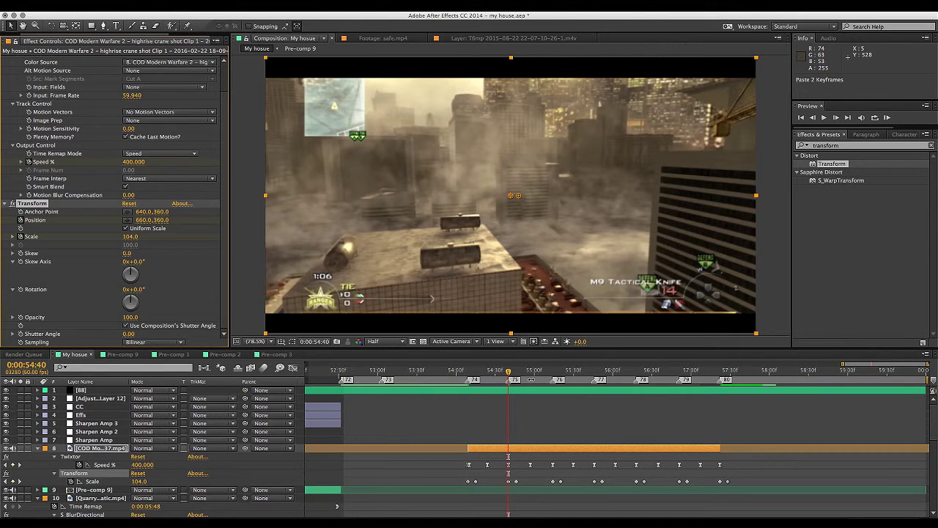
Set Position X to 620 at 55:14 and 660 at 55:46
left_click(554, 376)
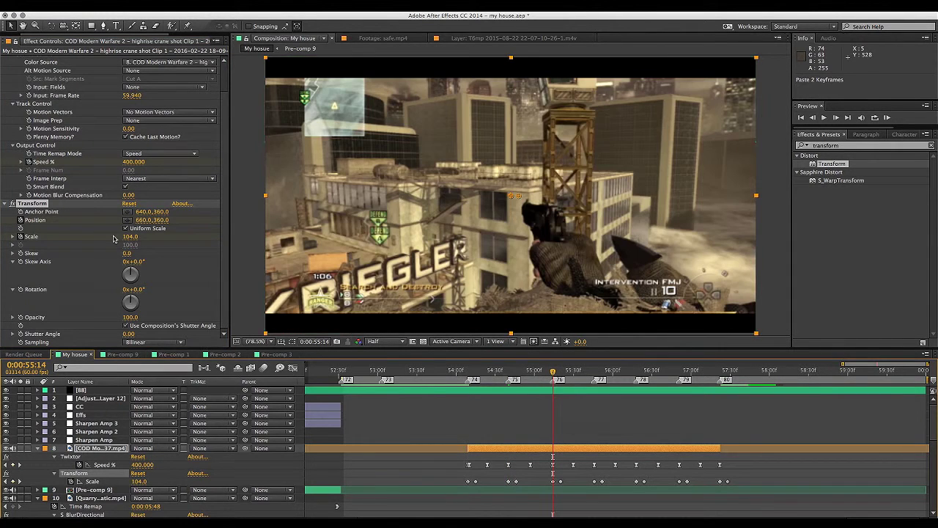
left_click(144, 220)
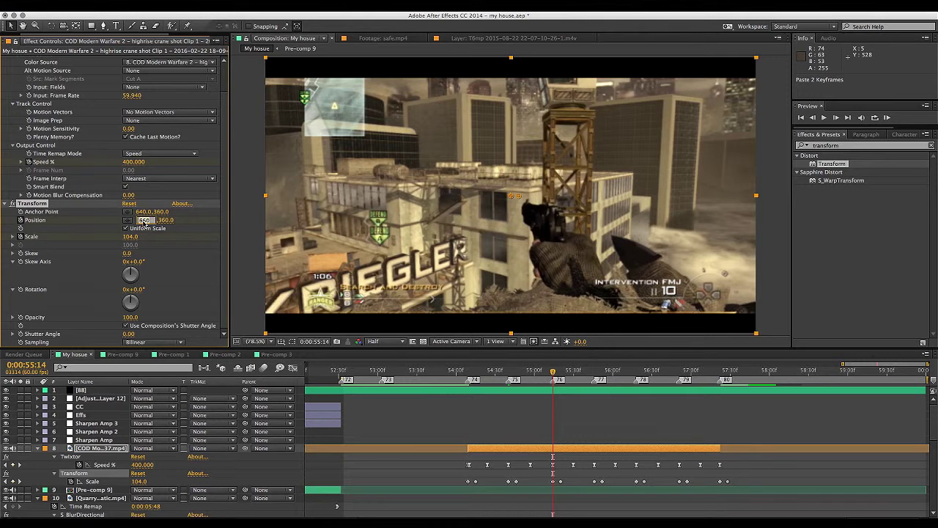
type("620")
key("Return")
left_click(595, 377)
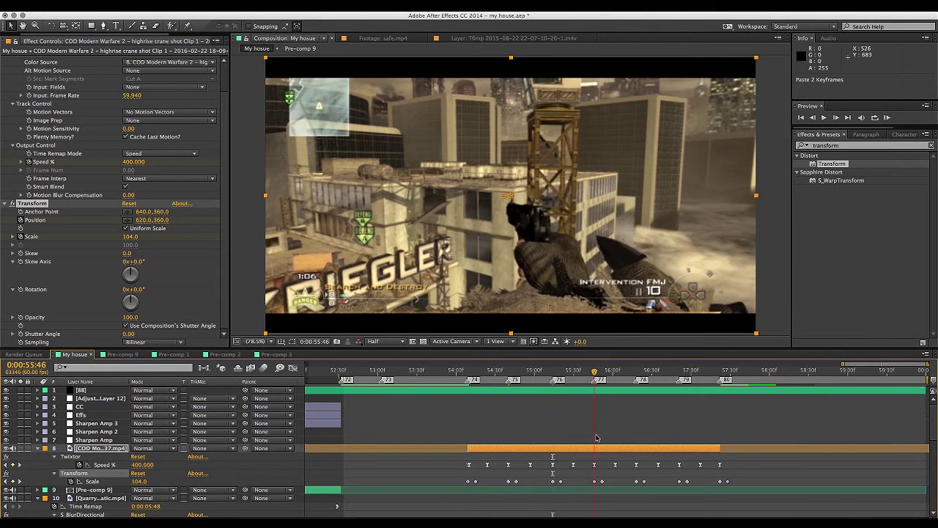
left_click(143, 220)
key("BackSpace")
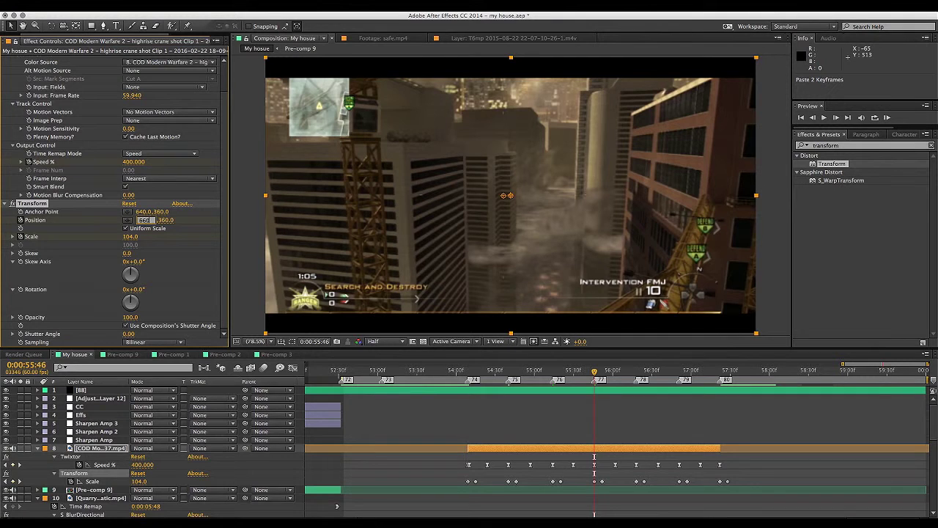
type("660")
key("Return")
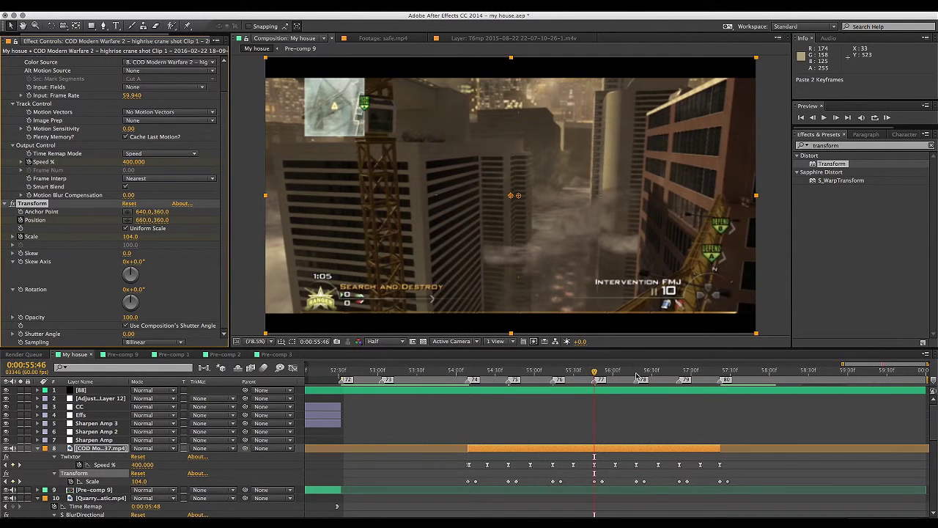
Set Position X to 620 at 56:18 and 660 at 56:51
left_click(636, 373)
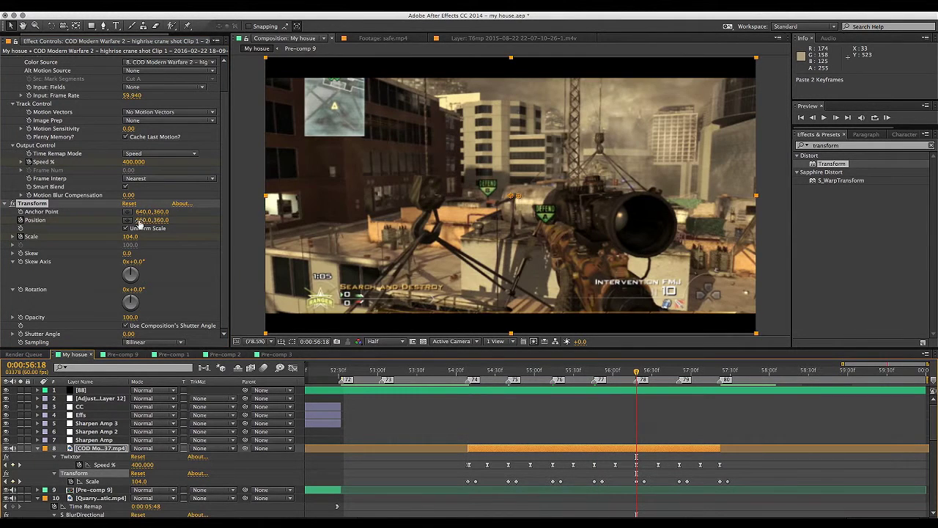
left_click(139, 220)
type("620")
key("Return")
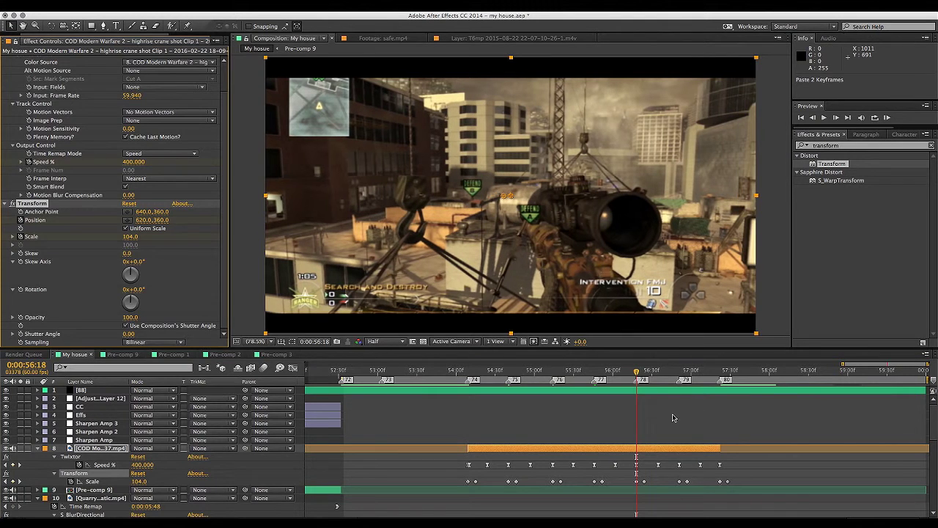
left_click(680, 372)
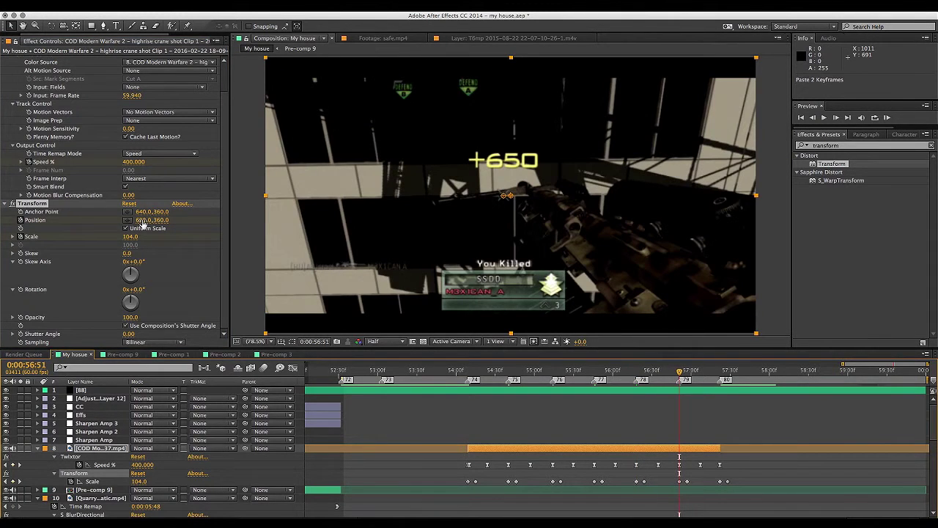
left_click(141, 220)
type("660")
key("Return")
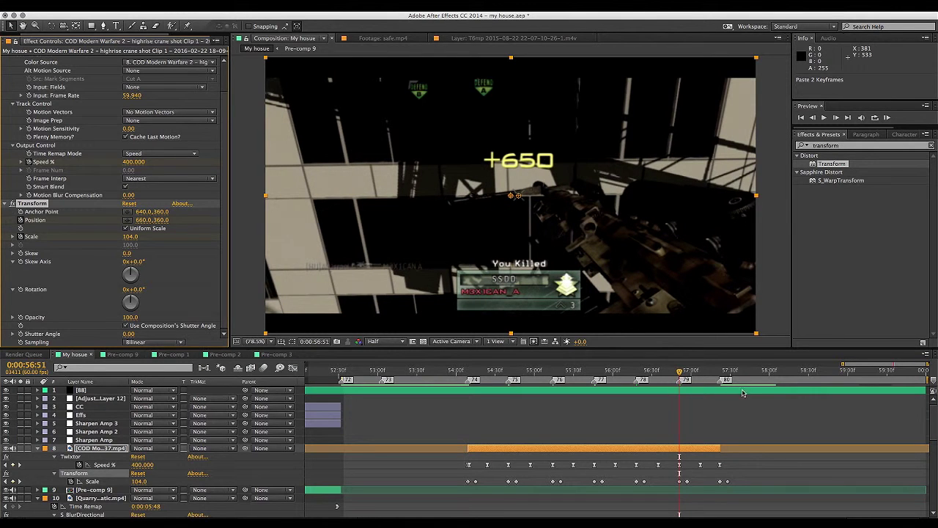
Set Position X to 620 on the last beat at 57:22 and select the gameplay layer
left_click(720, 374)
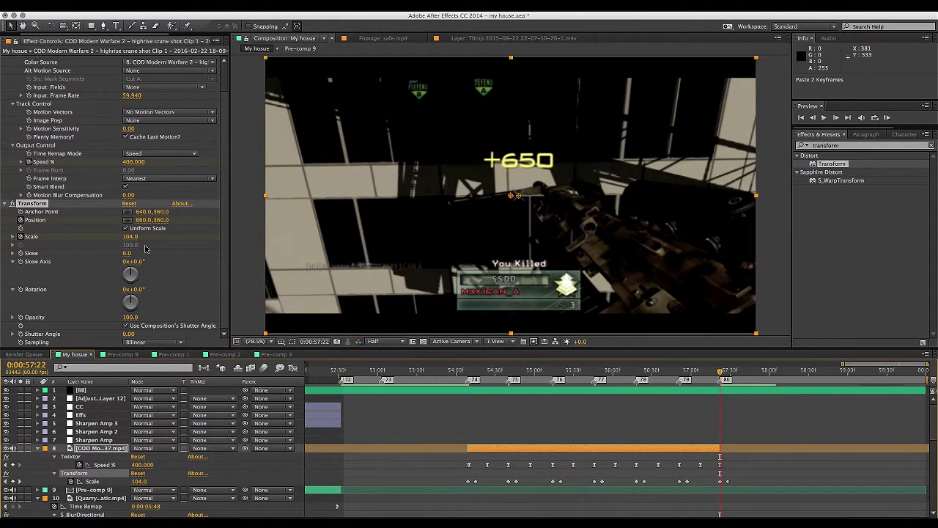
left_click(143, 220)
type("65")
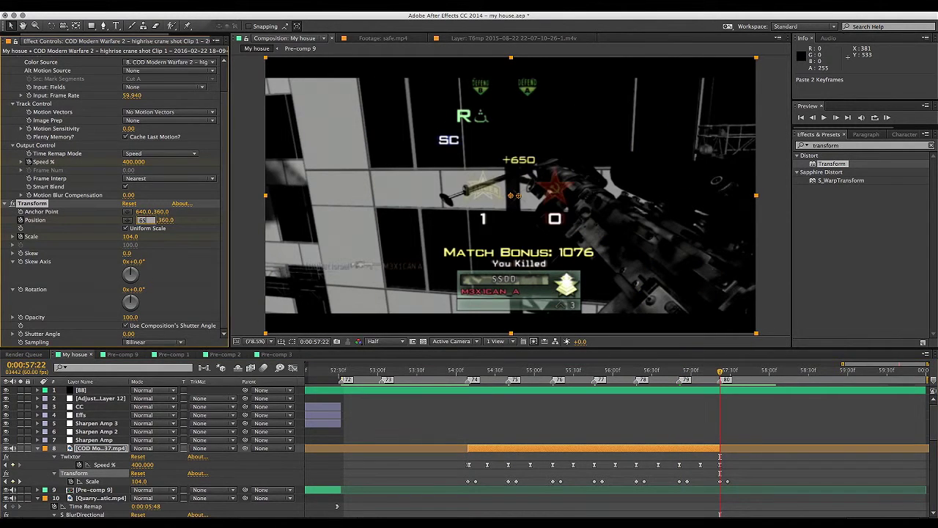
type("0")
key("Return")
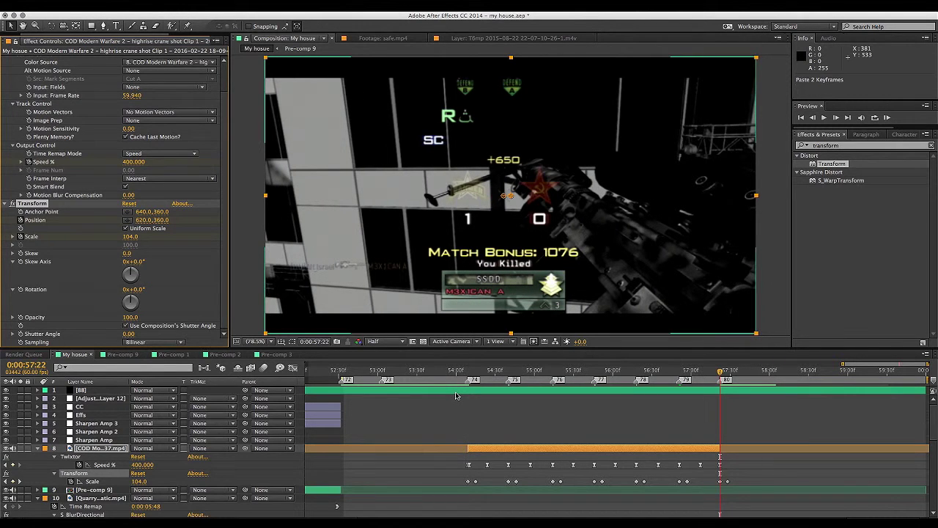
left_click(118, 450)
Select all Position and Scale keyframes and apply Easy Ease to them
key("u")
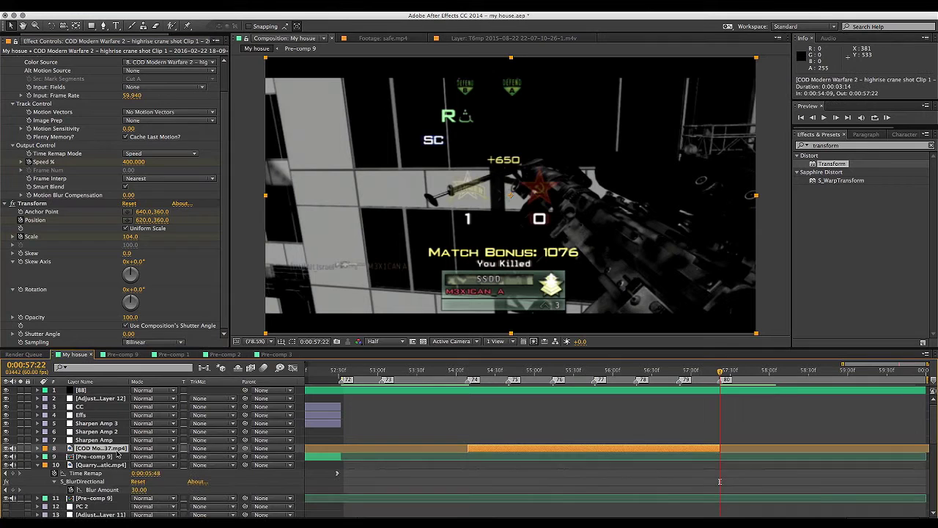
key("u")
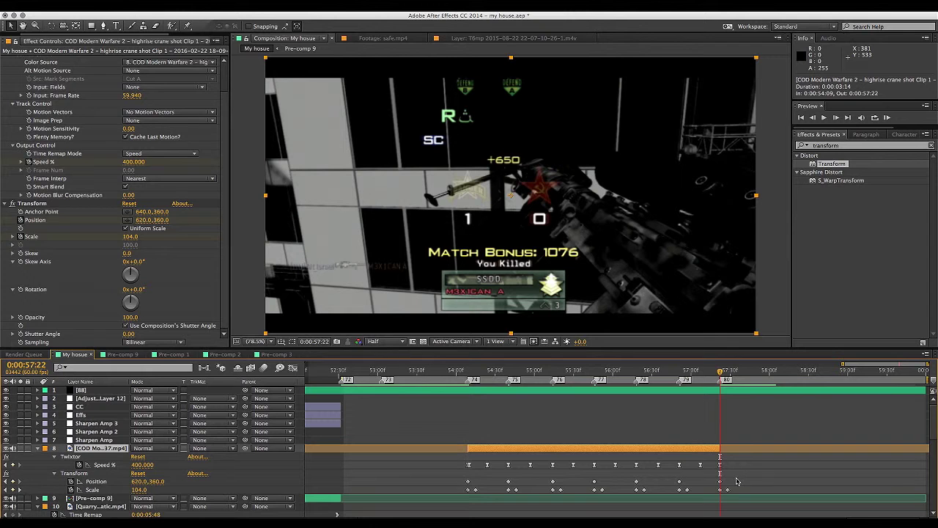
left_click(469, 373)
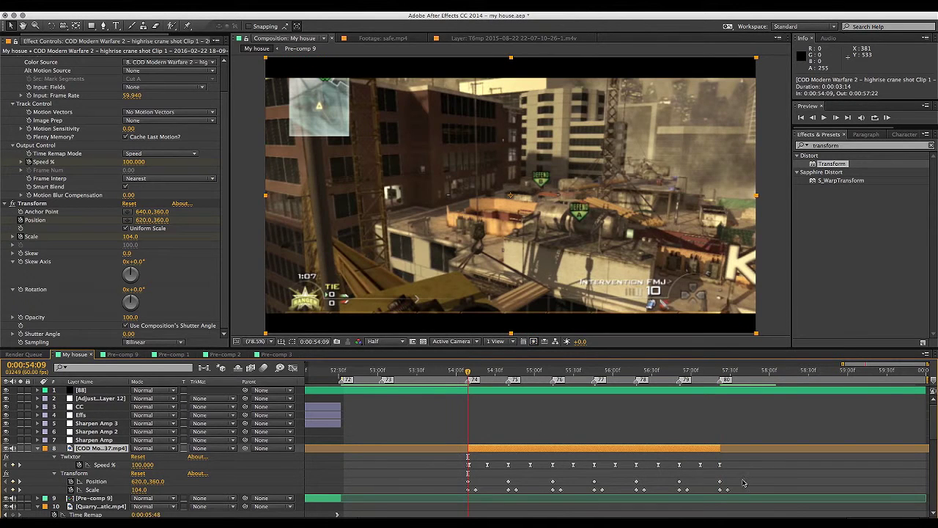
left_click_drag(755, 475, 451, 496)
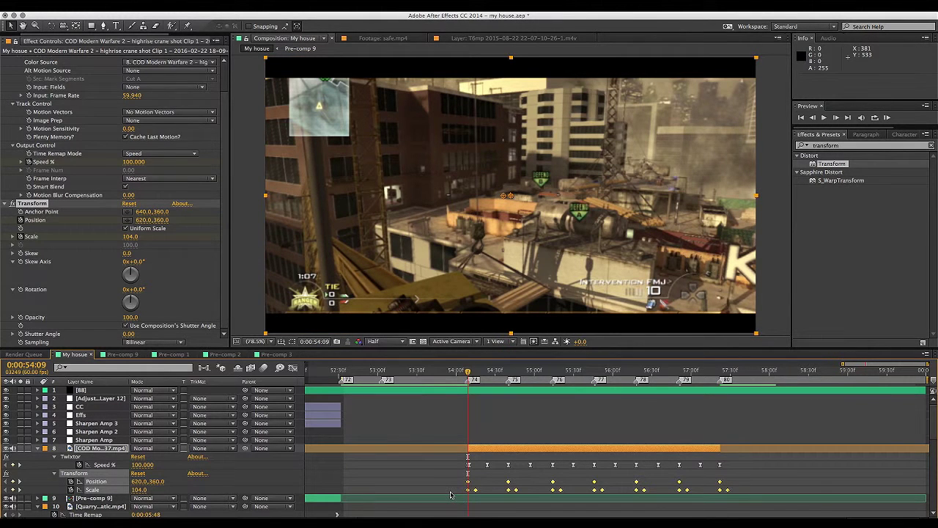
key("F9")
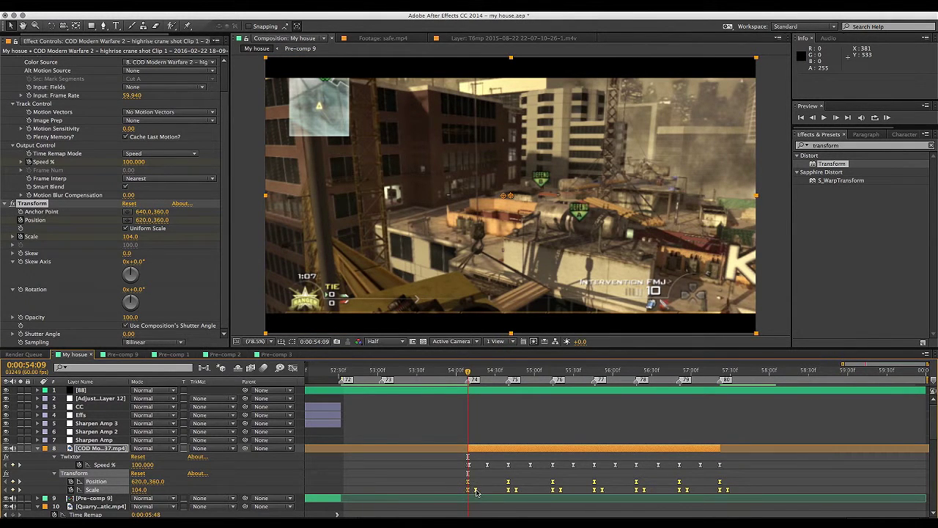
right_click(477, 492)
mouse_move(528, 516)
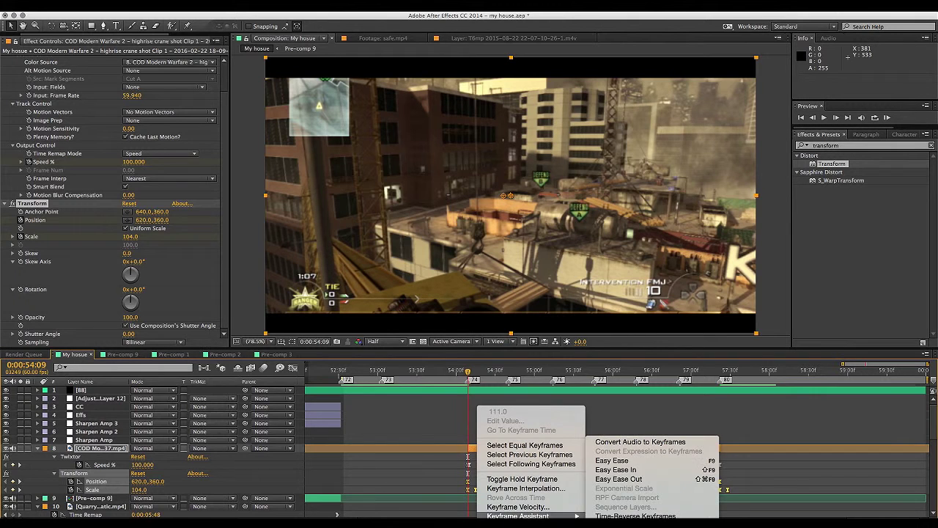
left_click(612, 461)
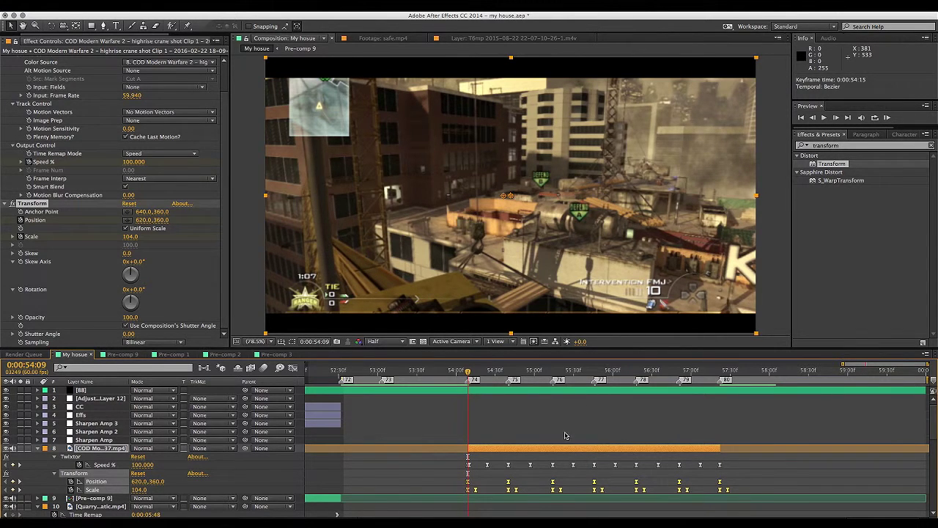
Deselect, then marquee-select all the Scale keyframes
left_click(461, 480)
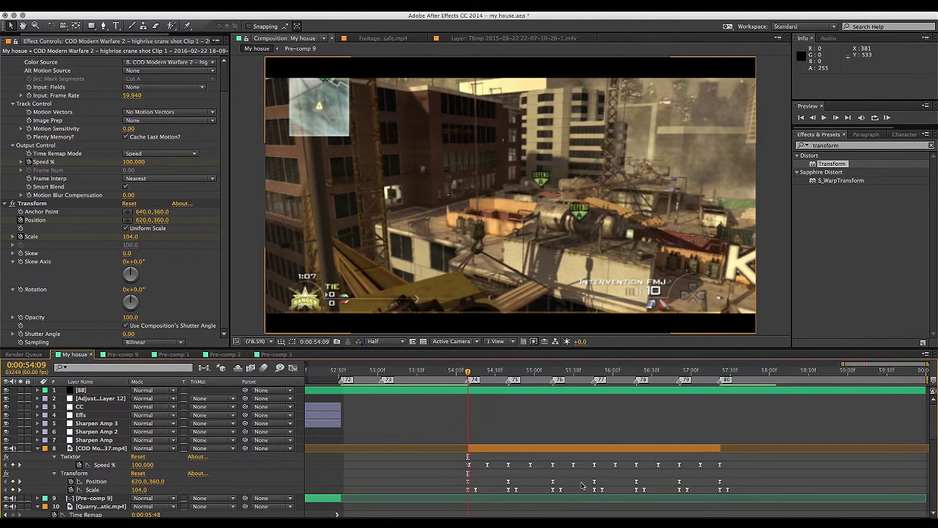
left_click_drag(447, 475, 741, 501)
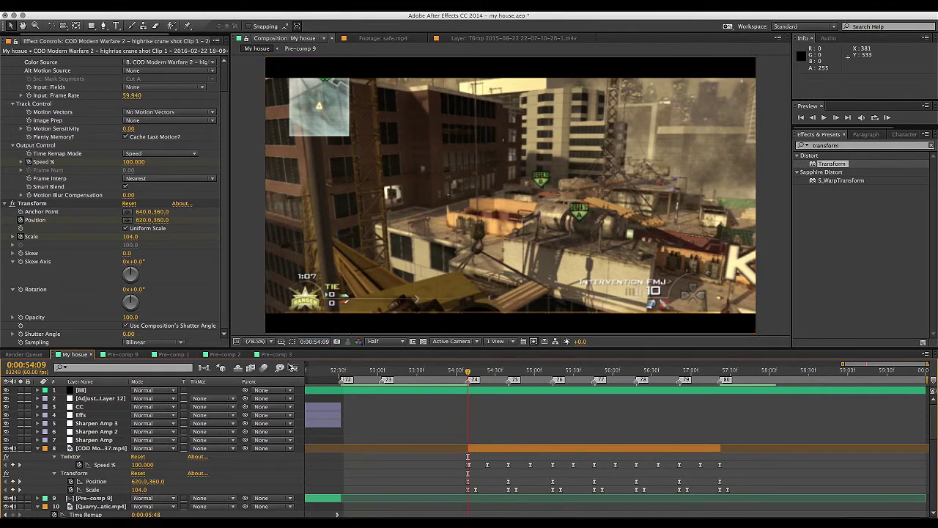
left_click_drag(434, 490, 733, 494)
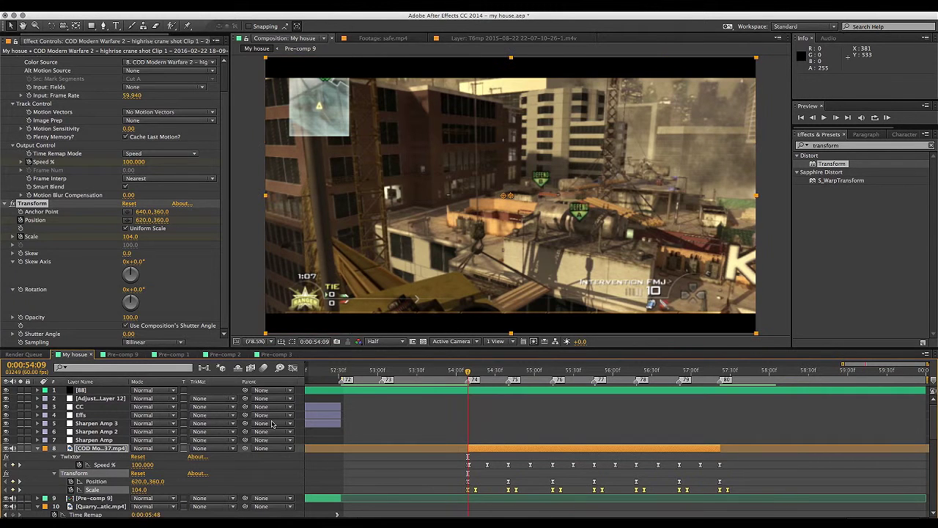
left_click(292, 367)
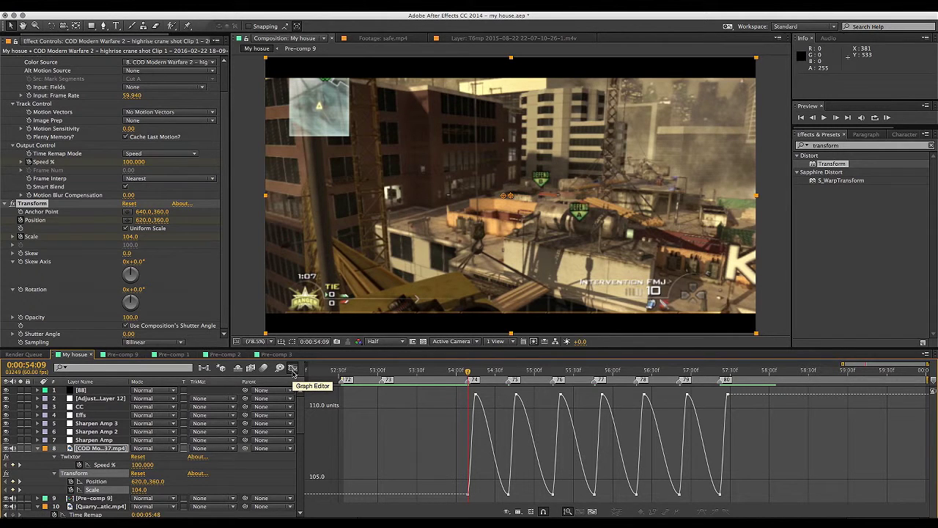
left_click(293, 369)
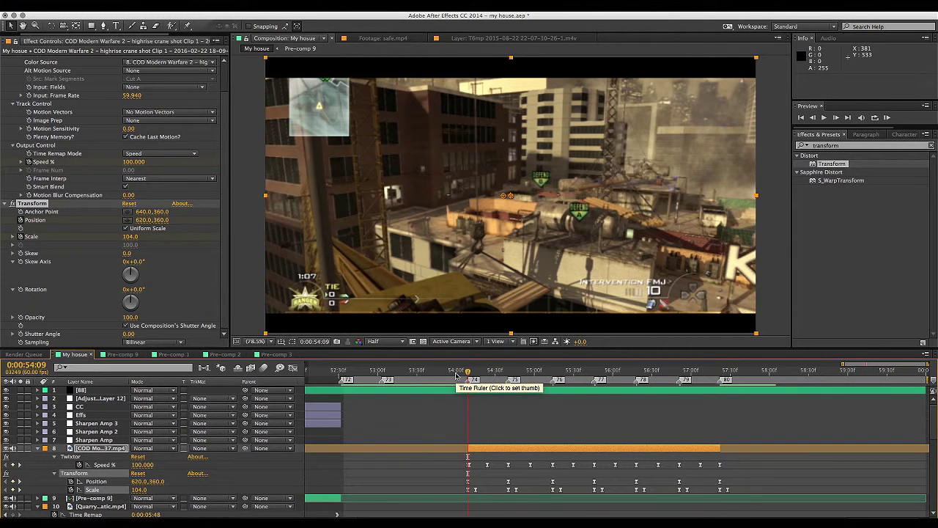
left_click(509, 371)
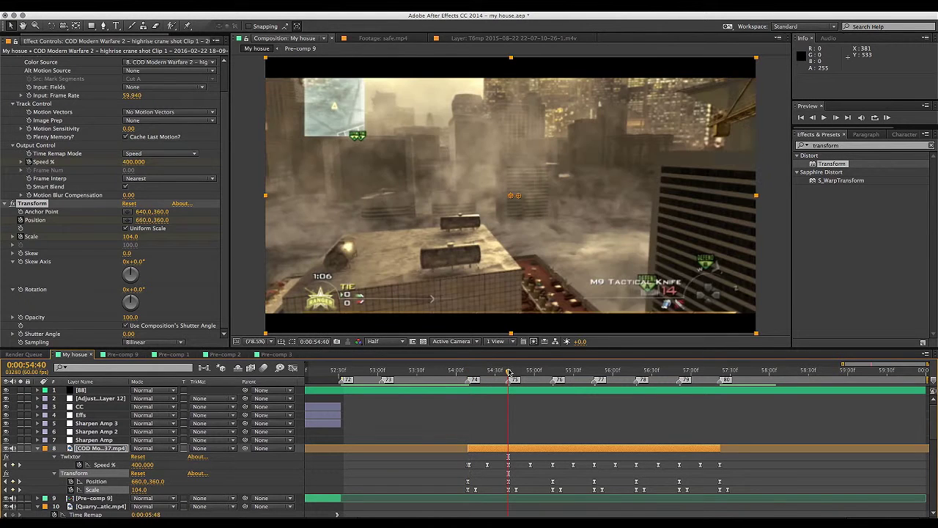
left_click(469, 372)
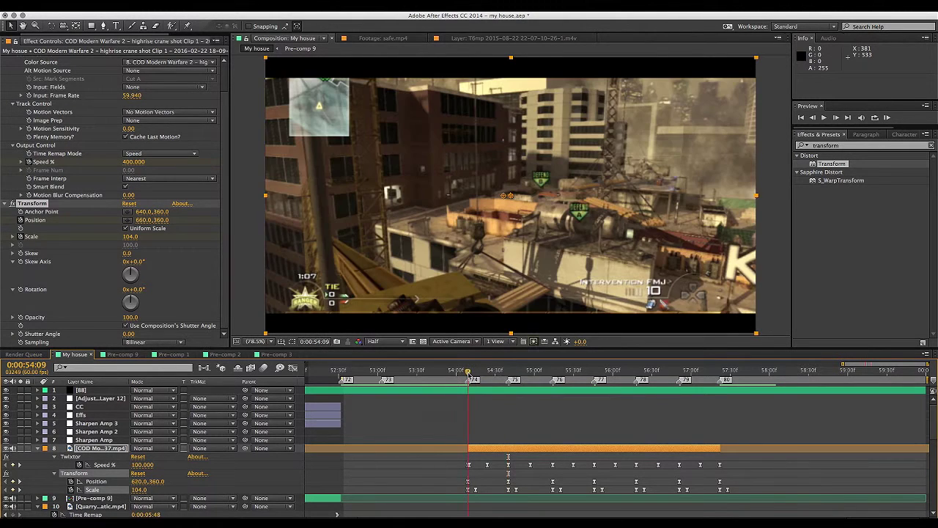
left_click(887, 118)
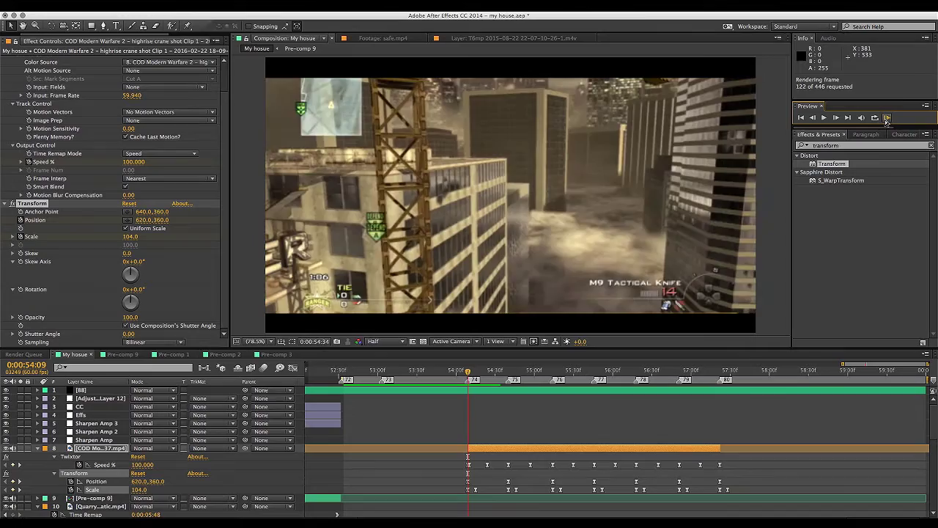
left_click(888, 119)
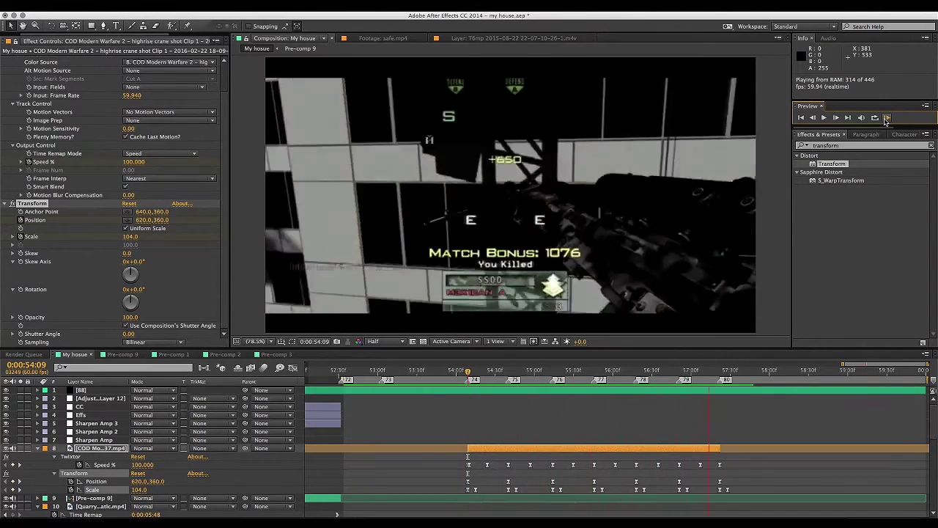
left_click(535, 292)
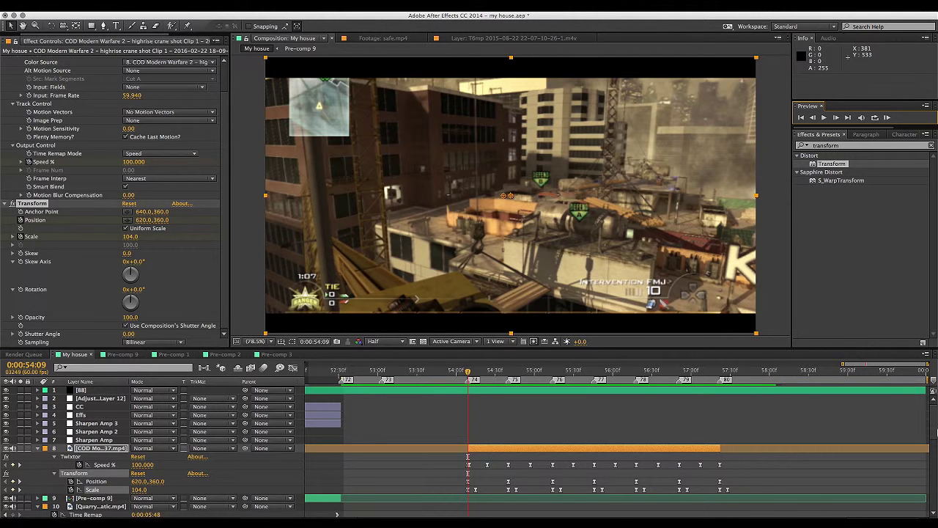
mouse_move(935, 423)
left_mouse_down()
mouse_move(930, 439)
mouse_move(929, 430)
left_mouse_up()
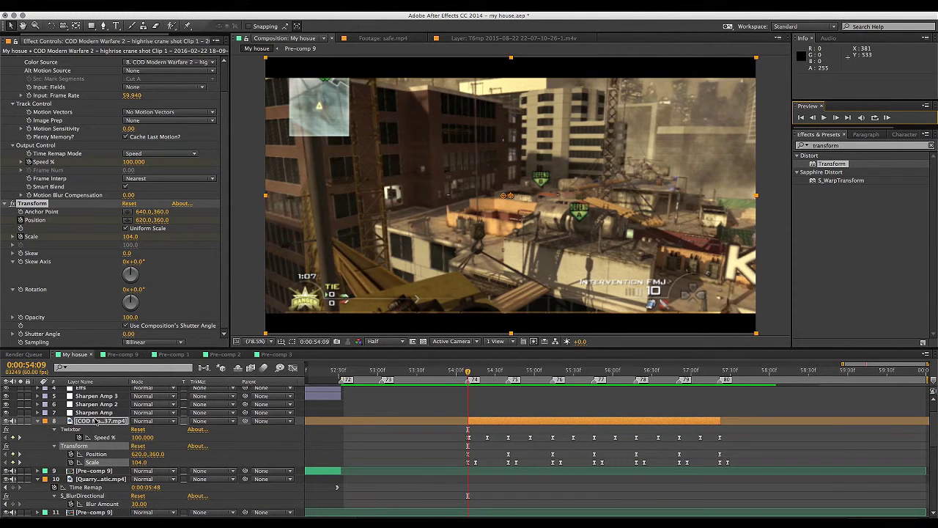
Reveal Position and Rotation on layer 8 and give Position the expression wiggle(1.5,15)
left_click(100, 421)
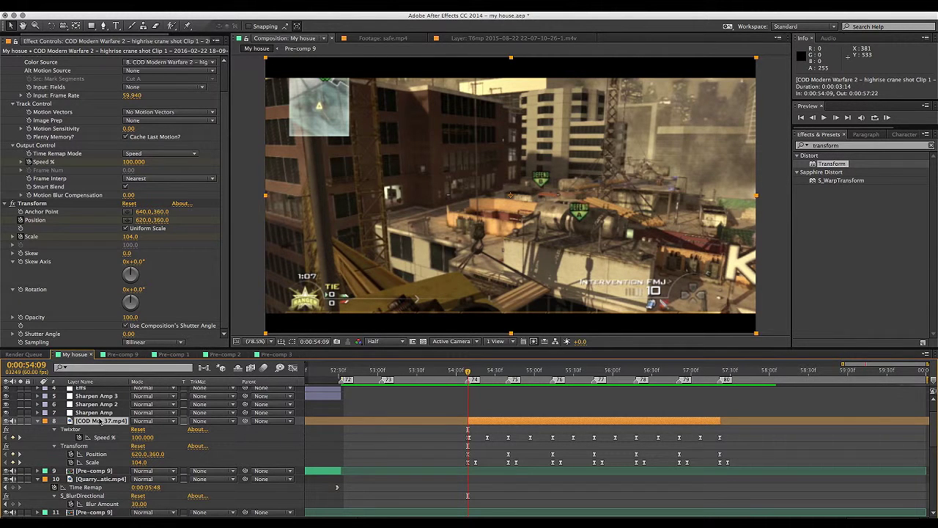
key("p")
key("shift+r")
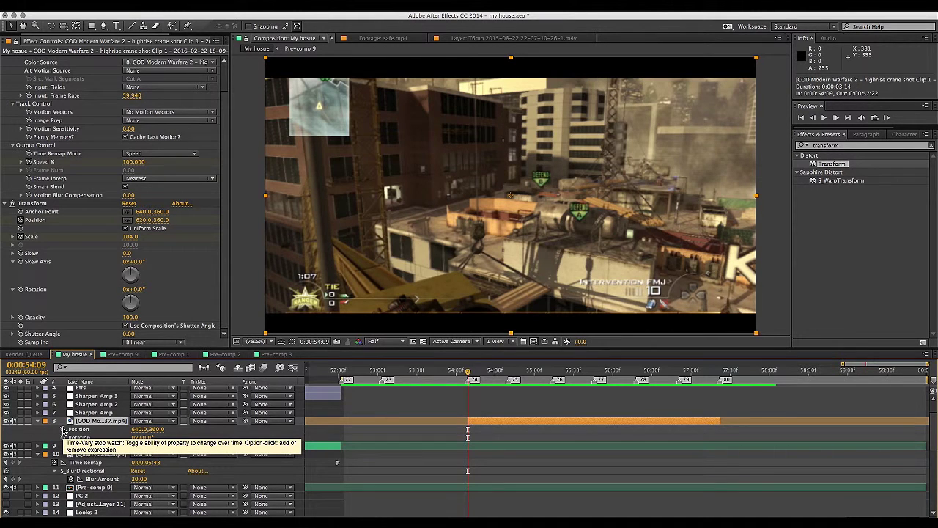
left_click(63, 430, "alt")
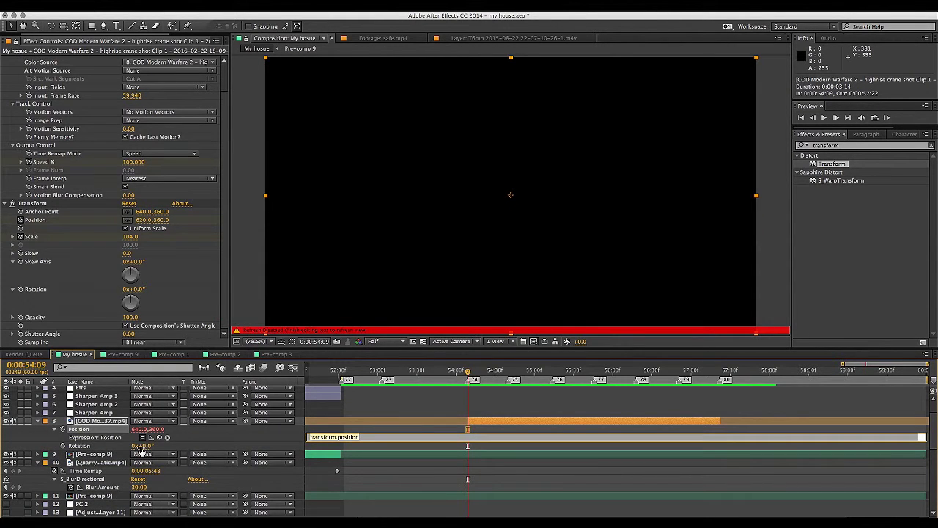
type("wiggle(")
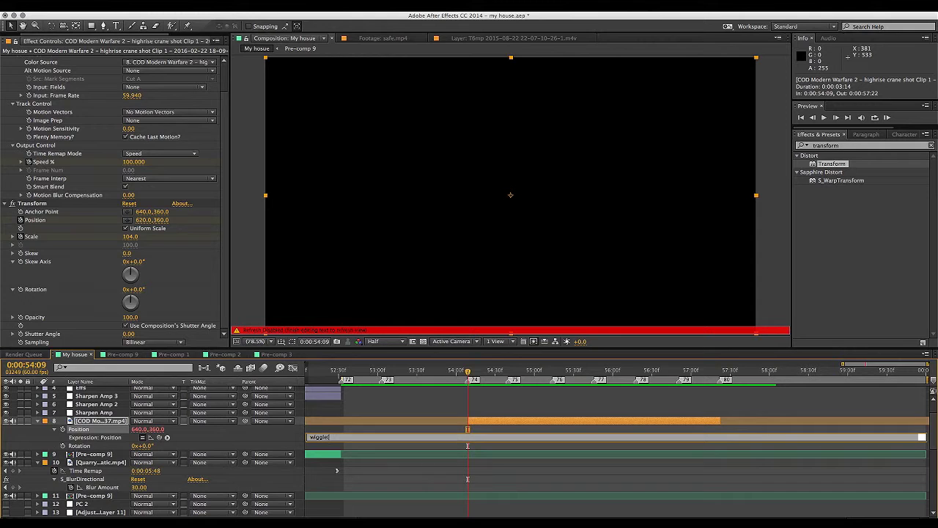
type("1")
key("BackSpace")
type("1.5")
type(",15")
left_click(348, 445)
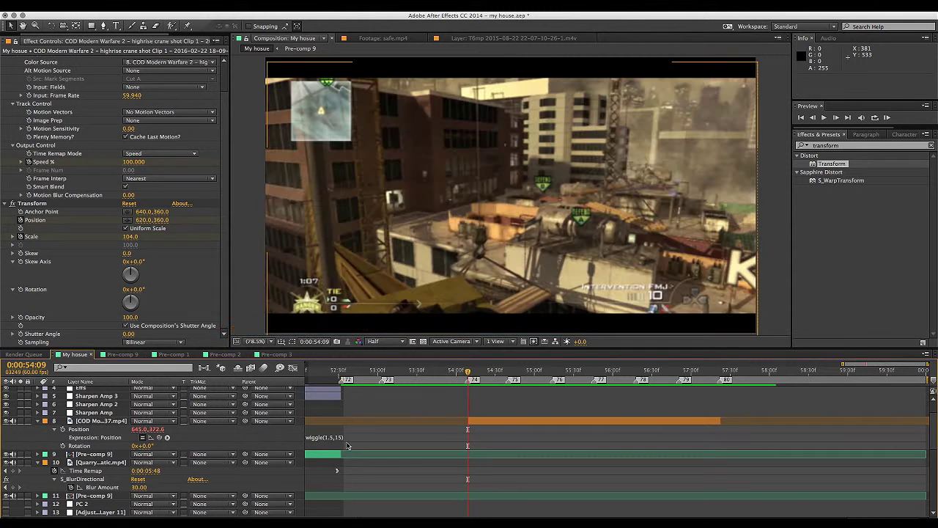
Add a wiggle(1.5,2) expression to layer 8's Rotation and RAM-preview the composition
left_click(63, 446)
left_click(63, 446, "alt")
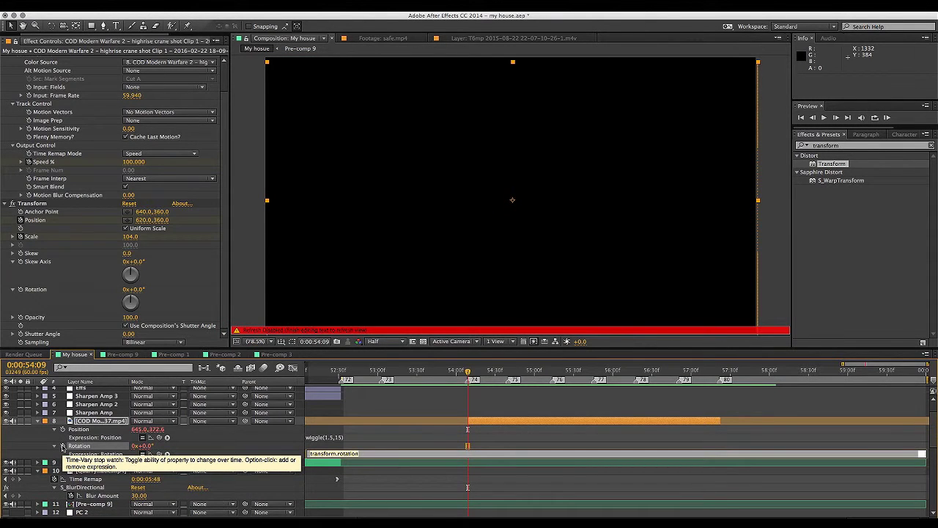
type("wiggle(1.5,2)")
key("KP_Enter")
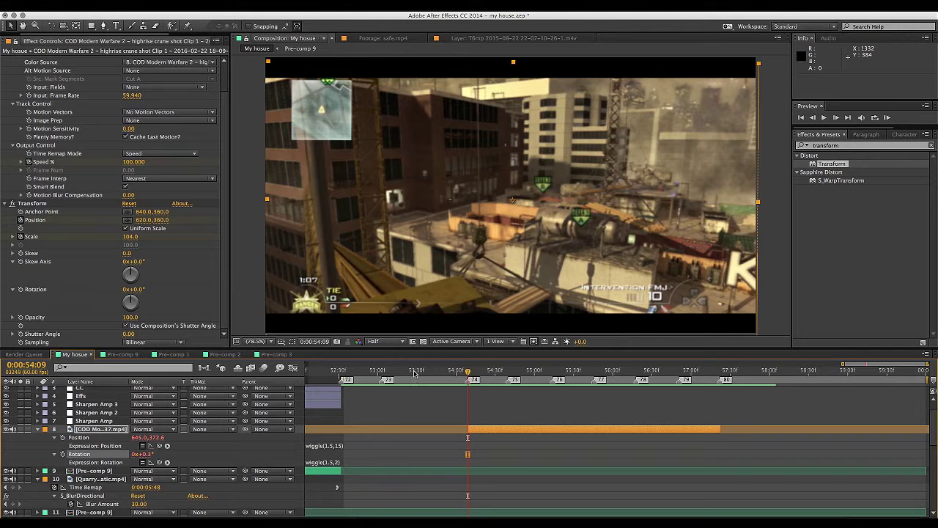
left_click(887, 118)
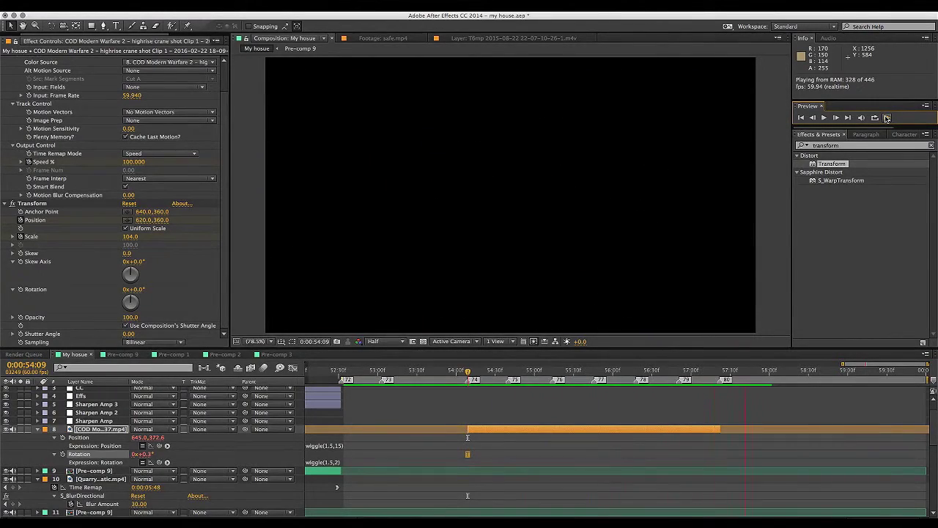
left_click(888, 118)
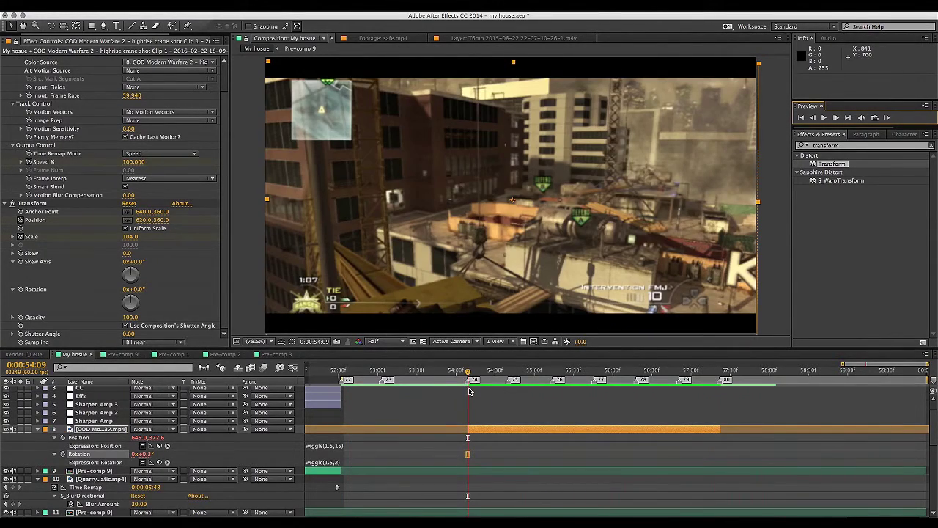
left_click(887, 118)
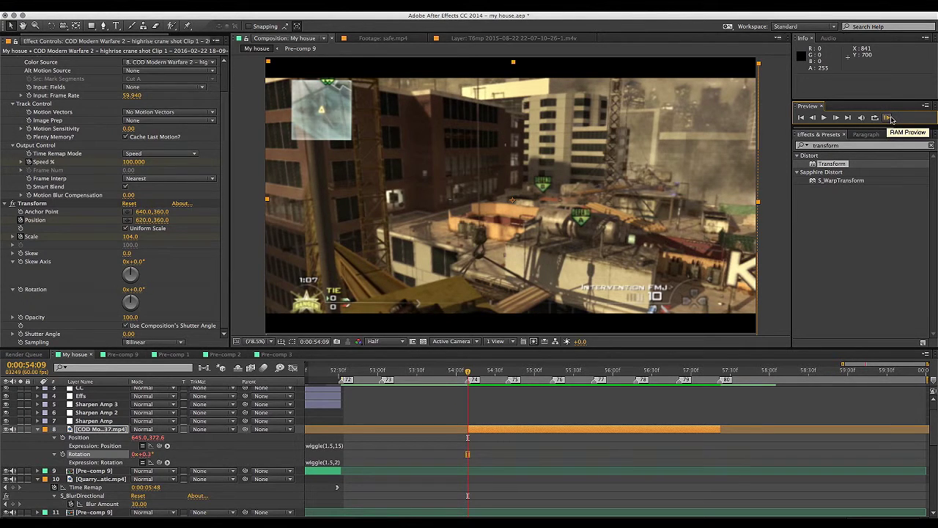
left_click(890, 118)
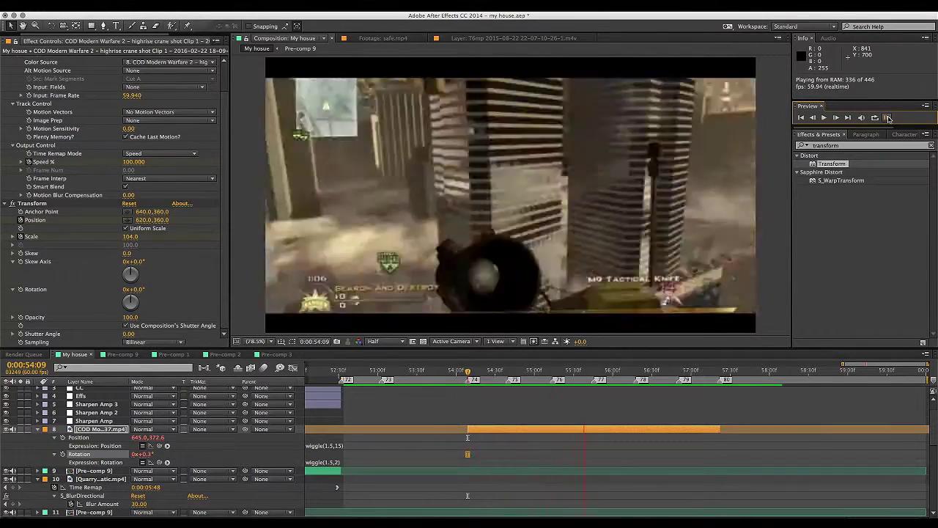
left_click(889, 119)
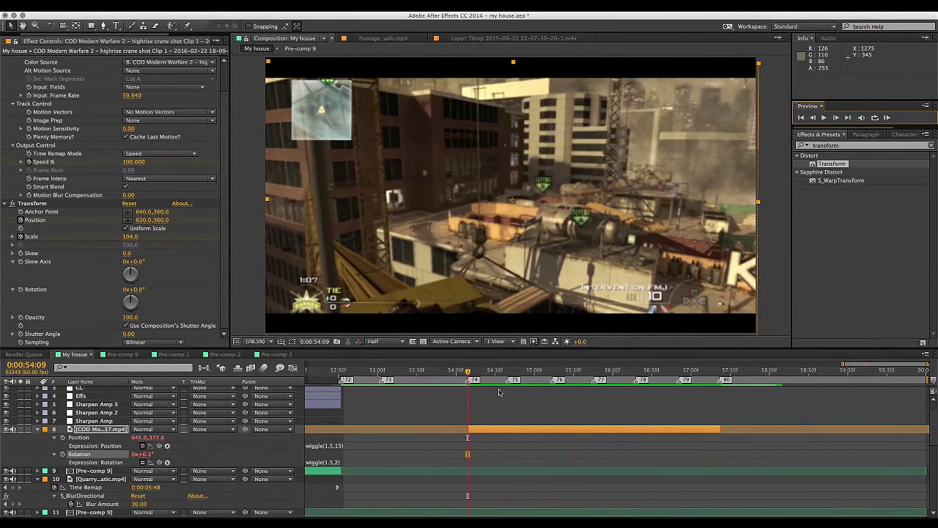
left_click(471, 377)
left_click_drag(472, 376, 632, 444)
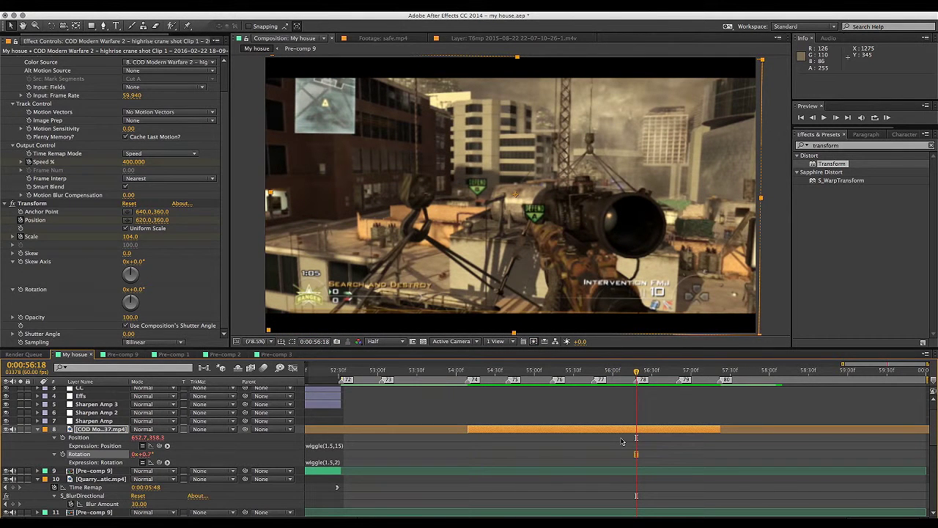
left_click(469, 374)
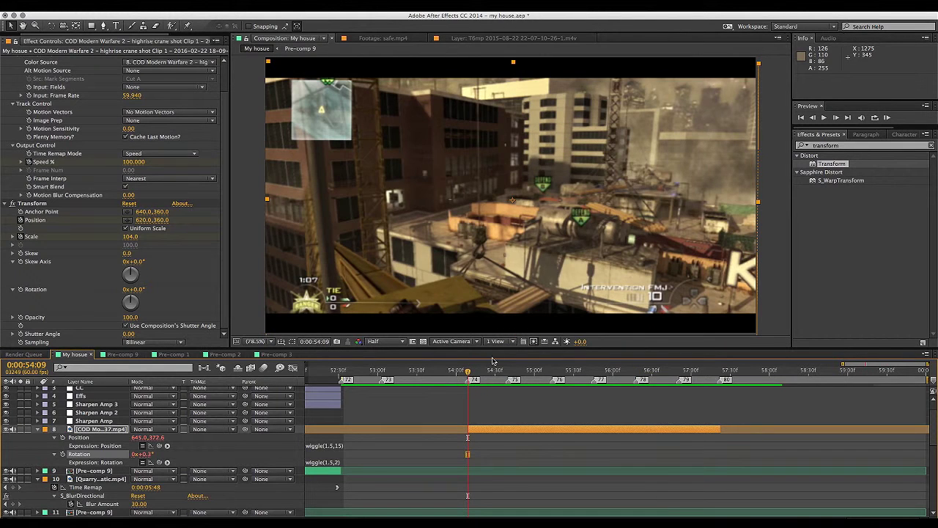
left_click(509, 372)
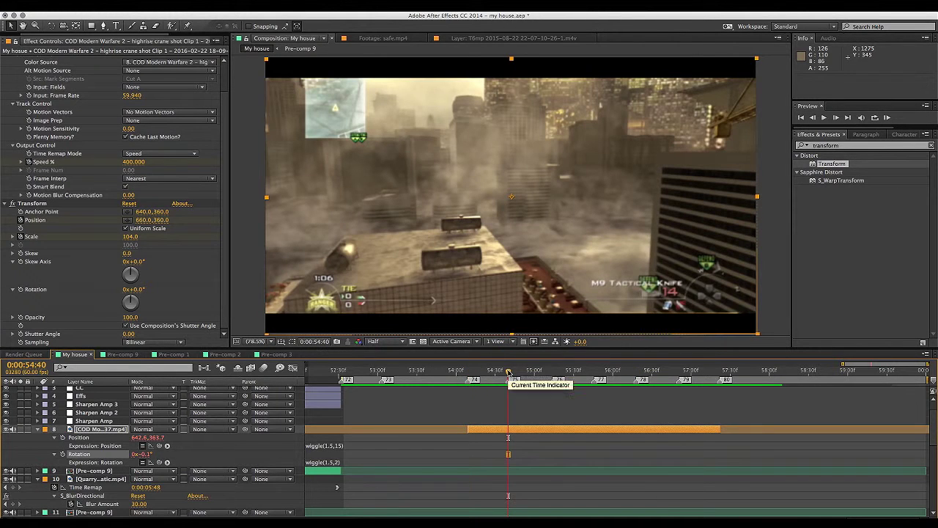